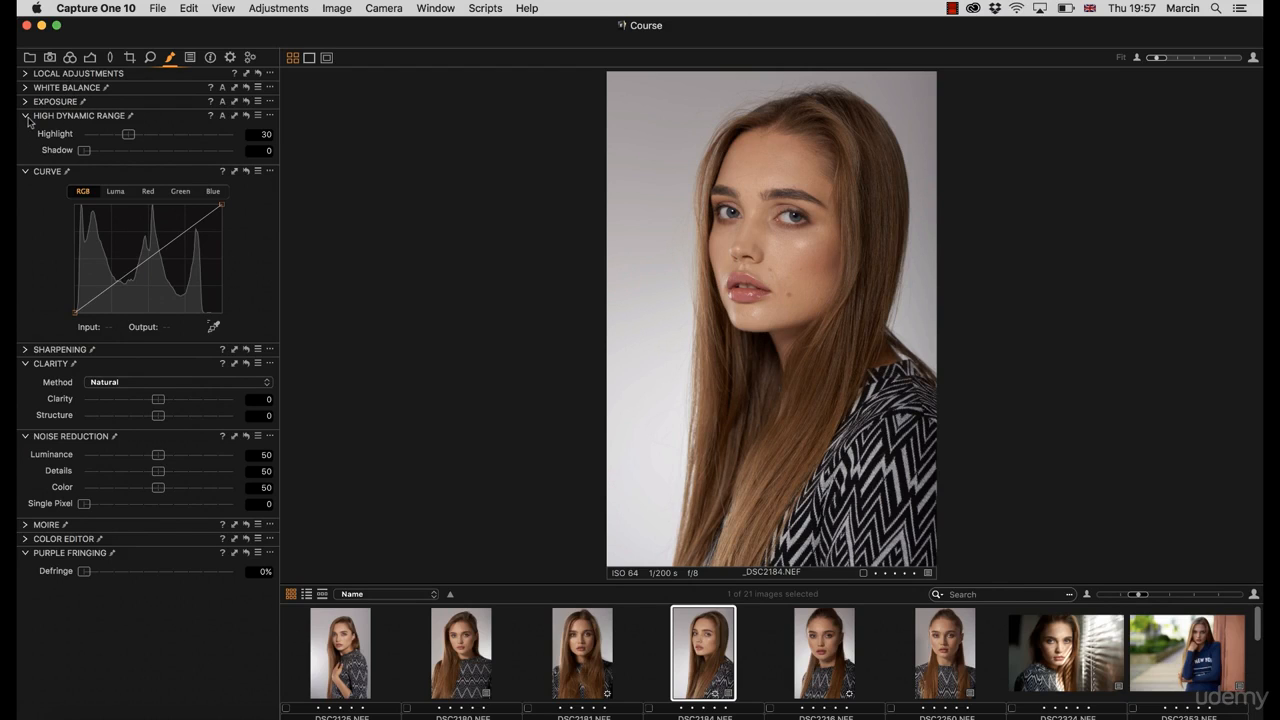
# Collapse the High Dynamic Range, Curve, Clarity, Noise Reduction and Color Editor tools and expand Local Adjustments.
pyautogui.click(25, 116)
pyautogui.click(26, 131)
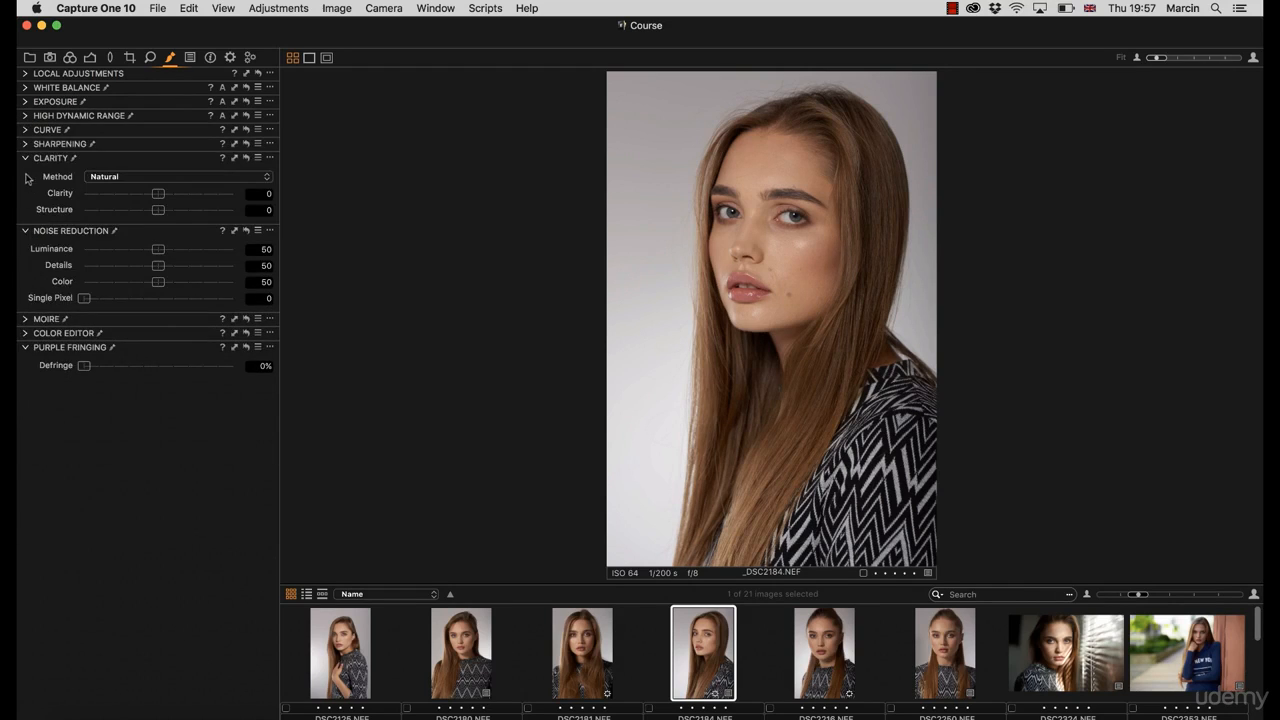
pyautogui.click(25, 158)
pyautogui.click(26, 172)
pyautogui.click(25, 200)
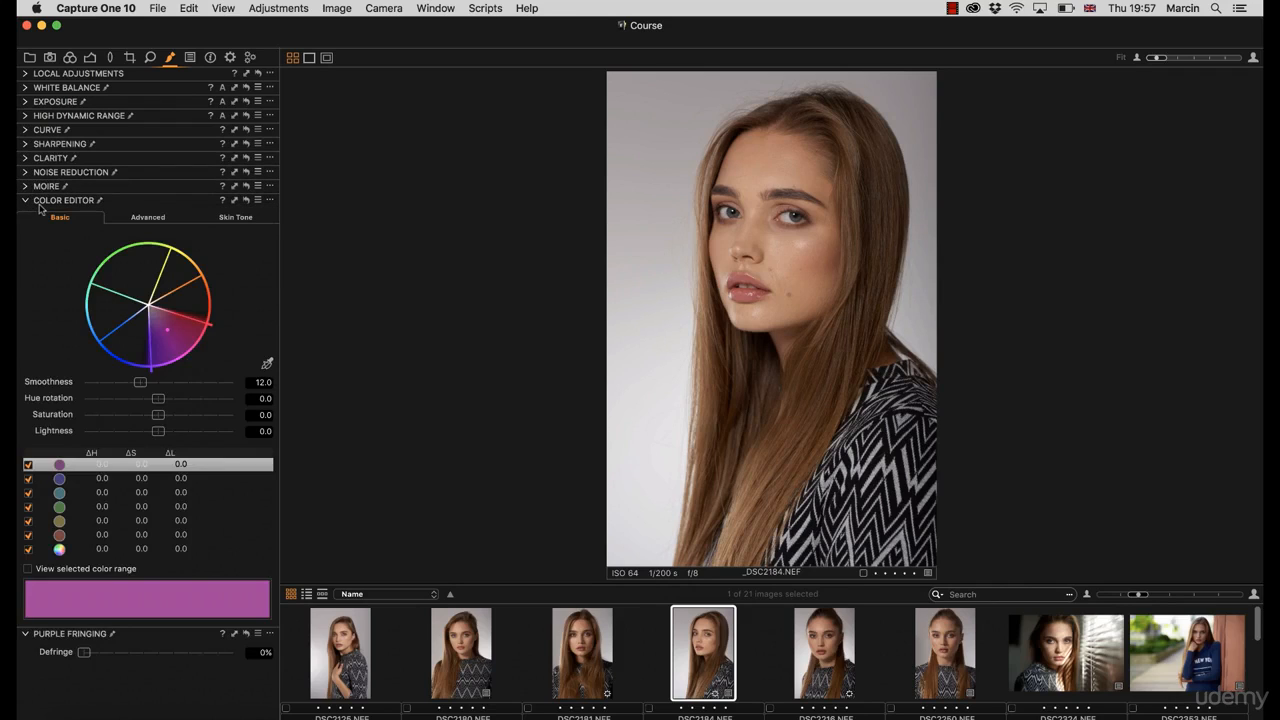
pyautogui.click(25, 200)
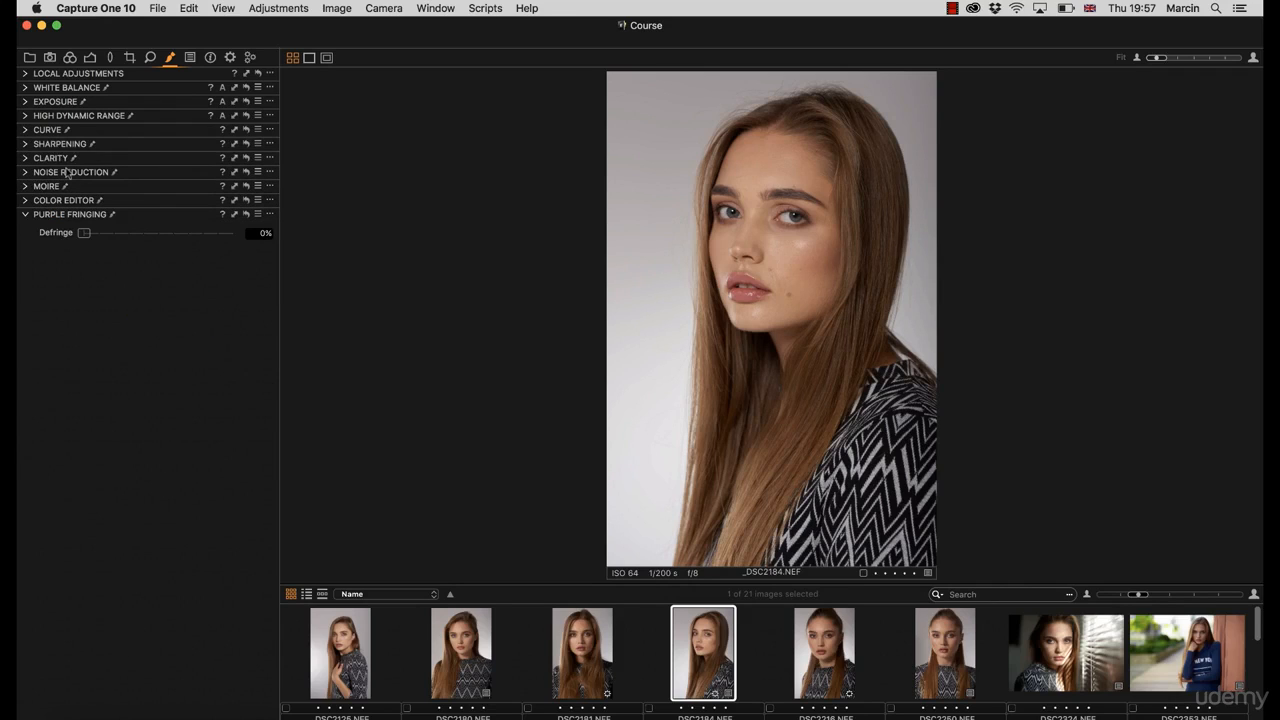
pyautogui.click(26, 75)
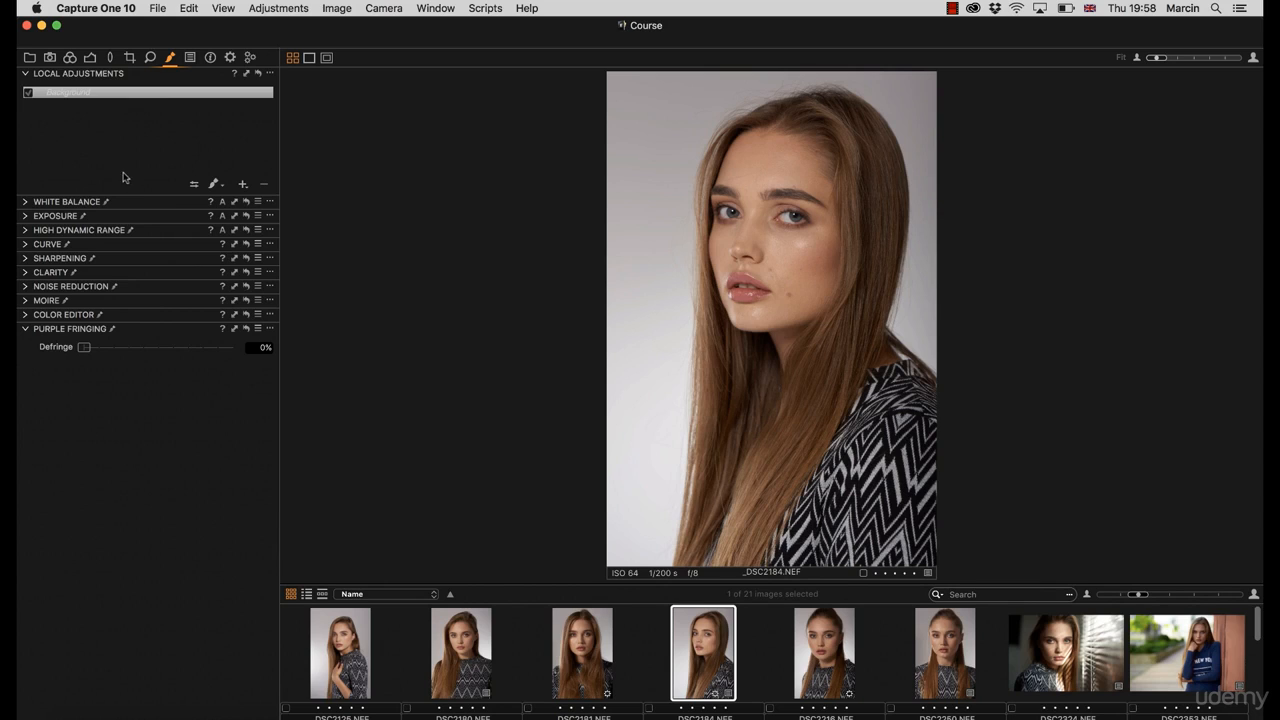
# Expand the Color Editor and switch it to Advanced mode.
pyautogui.click(27, 314)
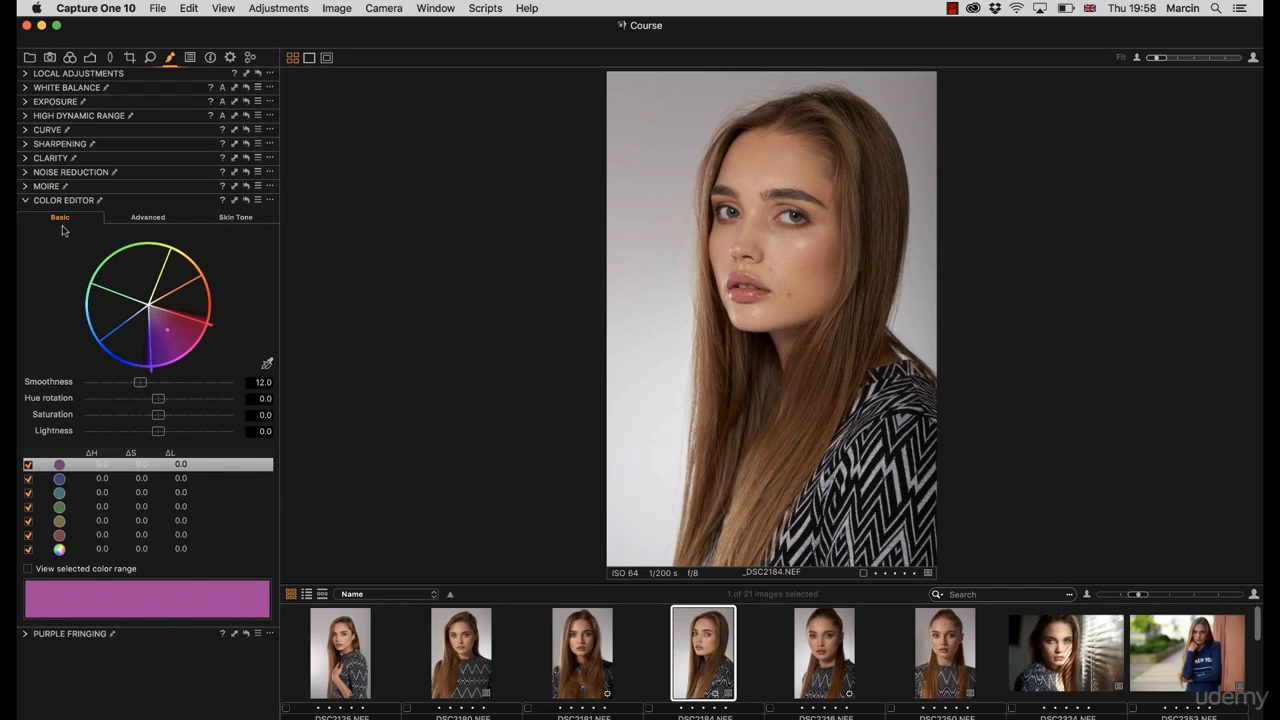
pyautogui.click(140, 217)
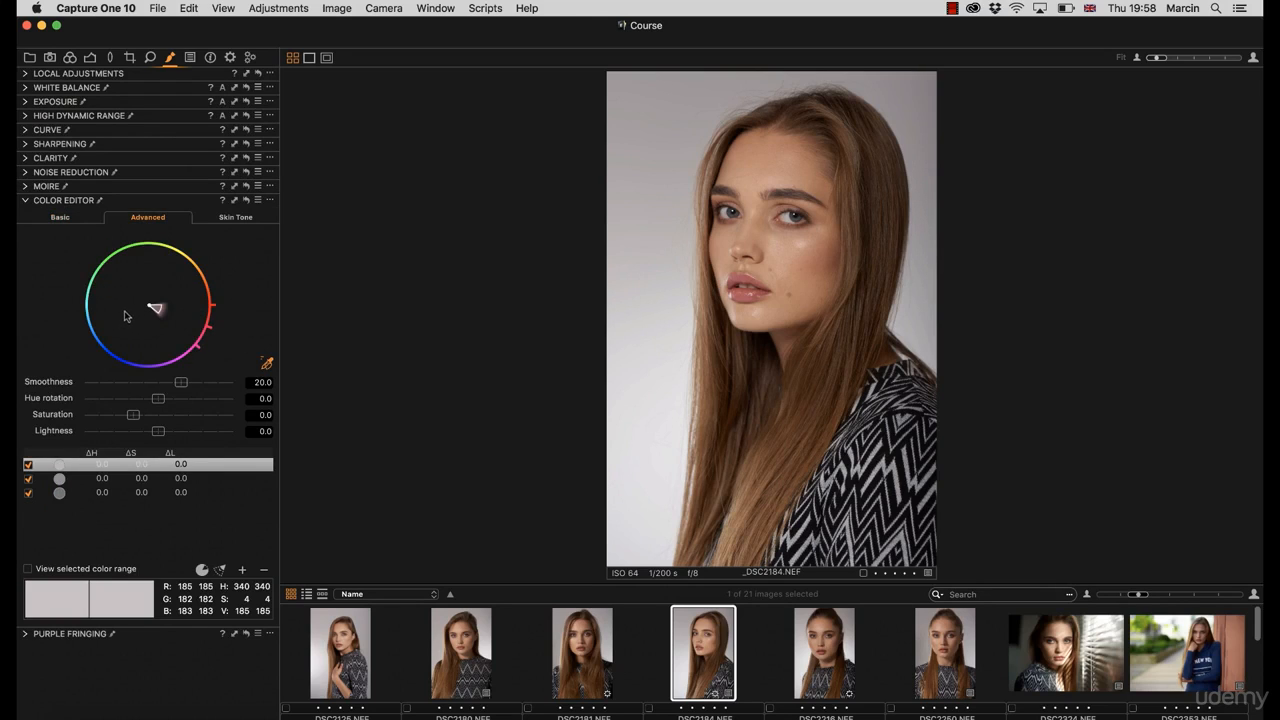
pyautogui.click(267, 364)
pyautogui.press('BackSpace')
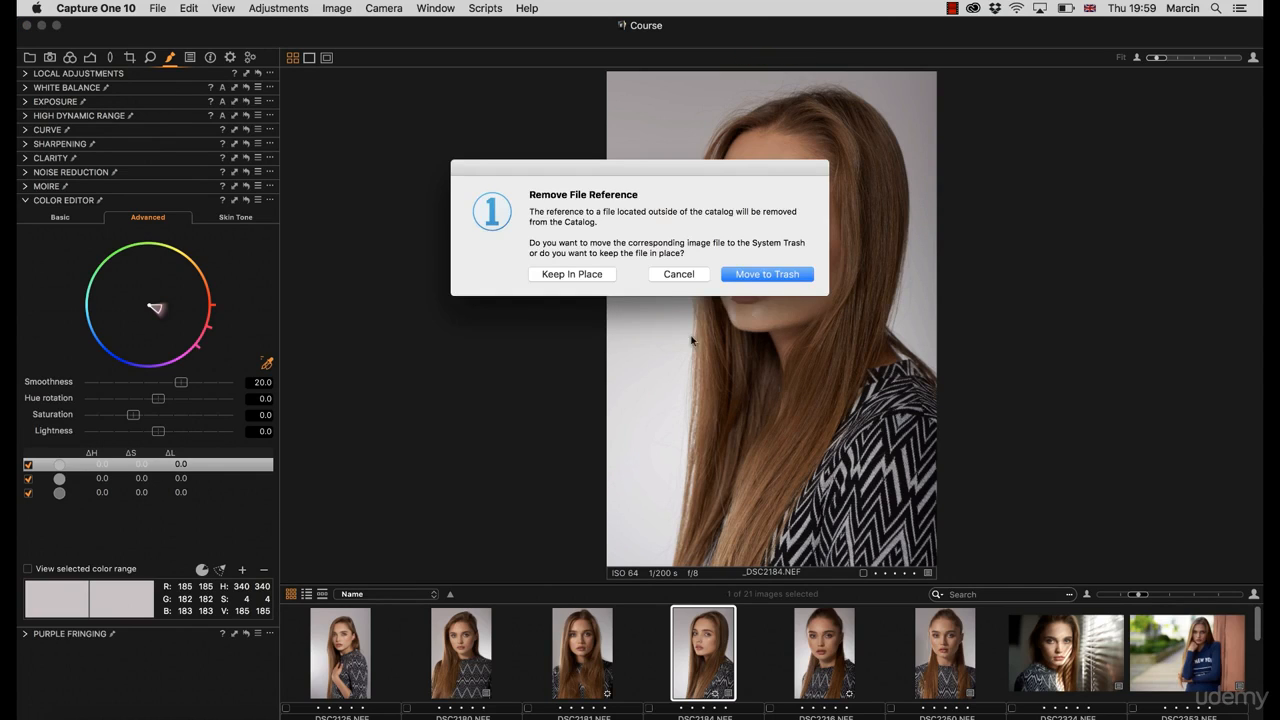
pyautogui.click(667, 278)
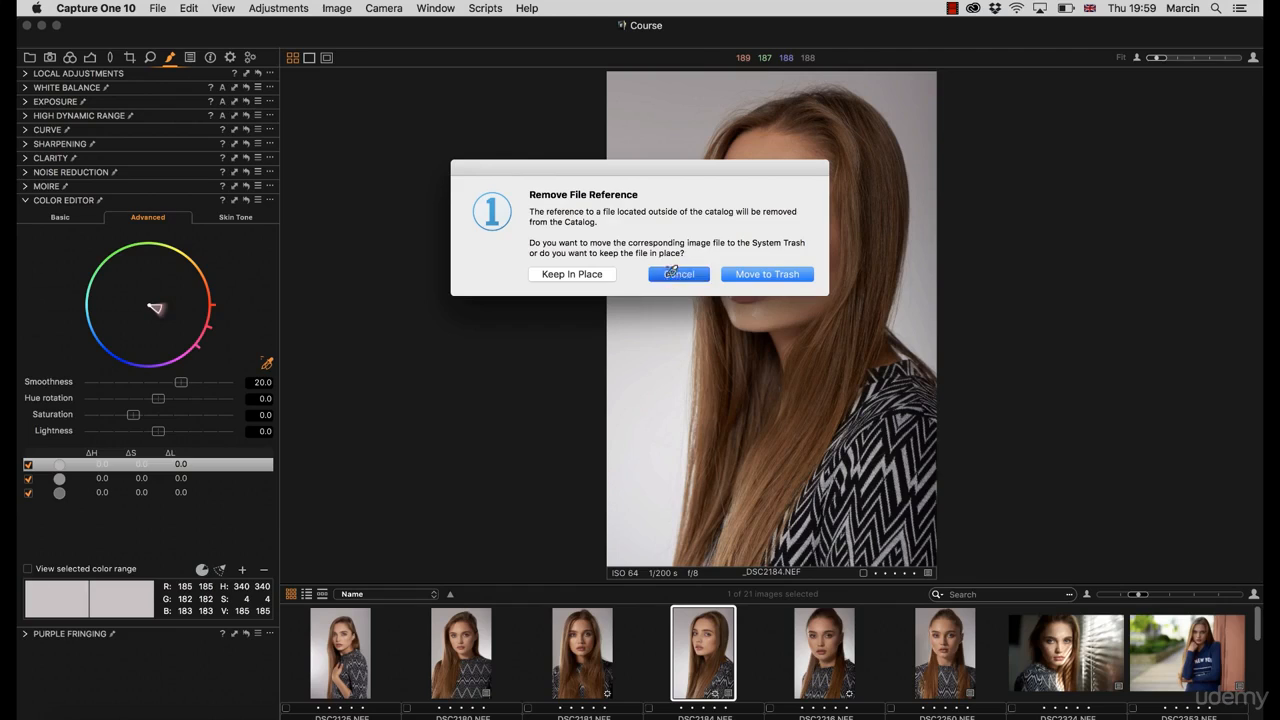
# Delete all three existing color corrections from the Advanced Color Editor.
pyautogui.click(172, 467)
pyautogui.press('BackSpace')
pyautogui.press('BackSpace')
pyautogui.press('BackSpace')
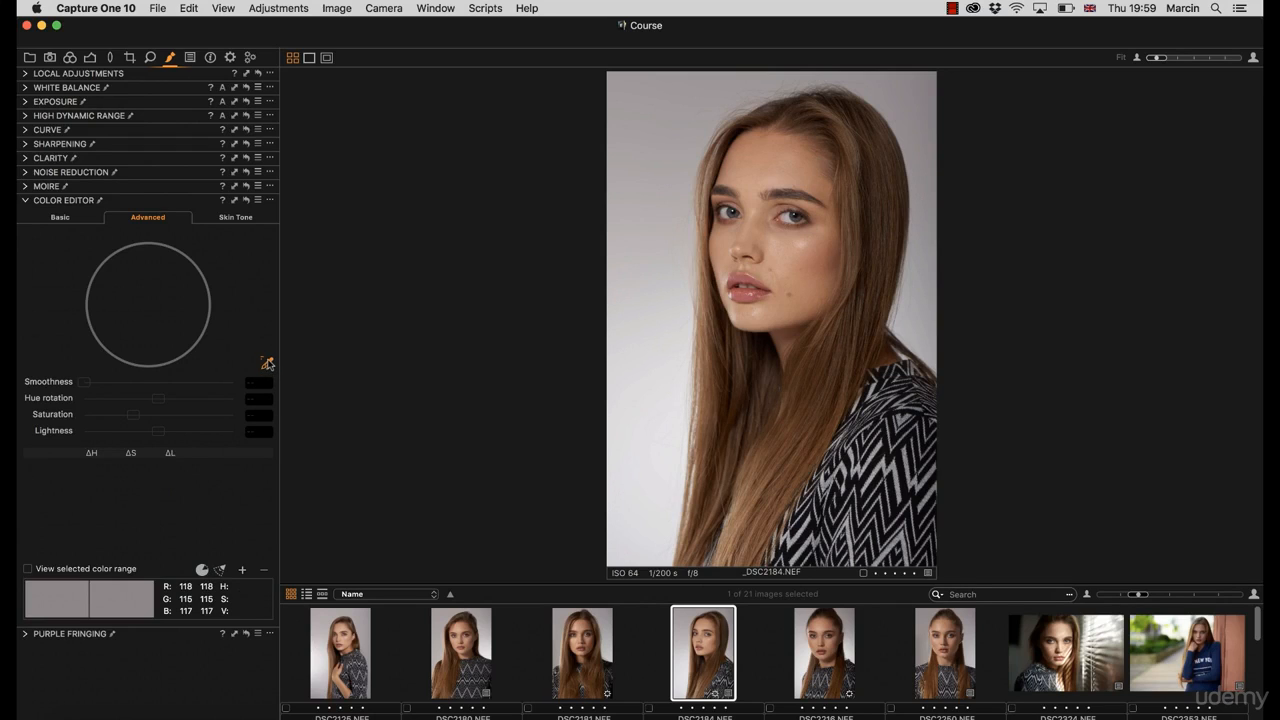
# Sample the grey backdrop above the model's head as a new color correction in the Advanced Color Editor.
pyautogui.click(268, 365)
pyautogui.click(690, 111)
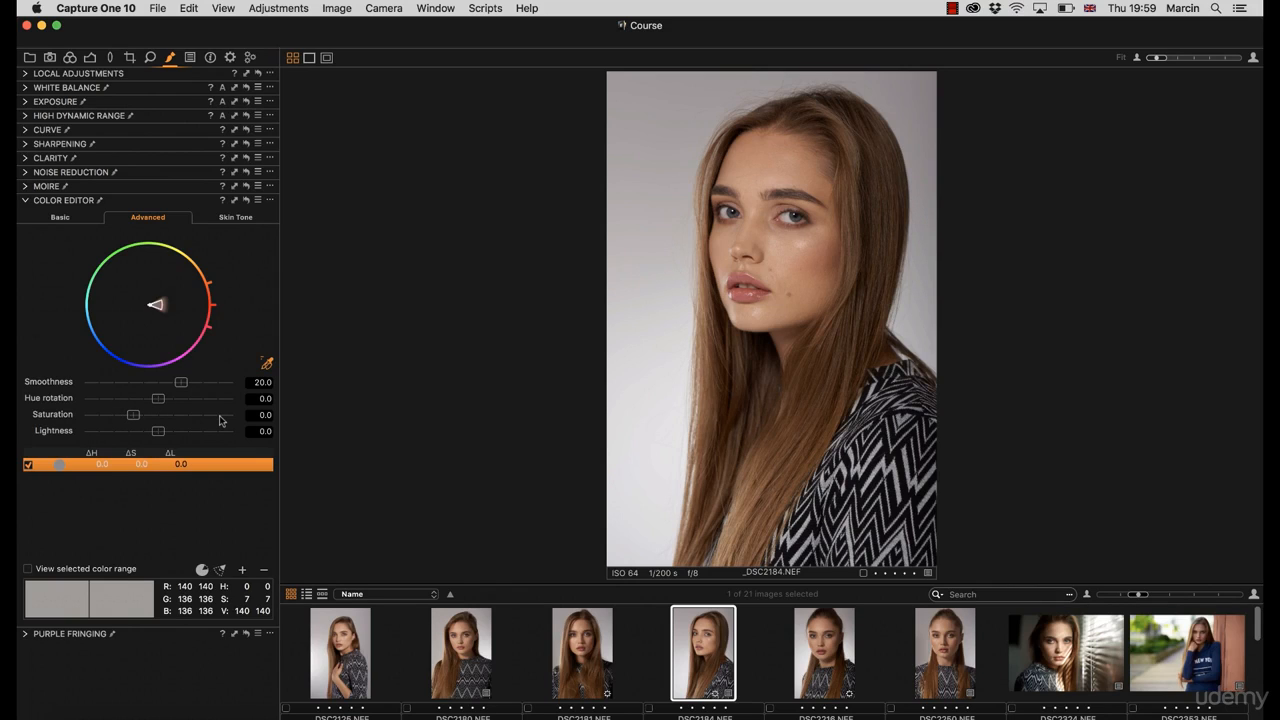
# Try strong shifts on the sampled backdrop color, with hue rotation at -12.6 and saturation at 72.
pyautogui.moveTo(158, 398); pyautogui.dragTo(62, 380)
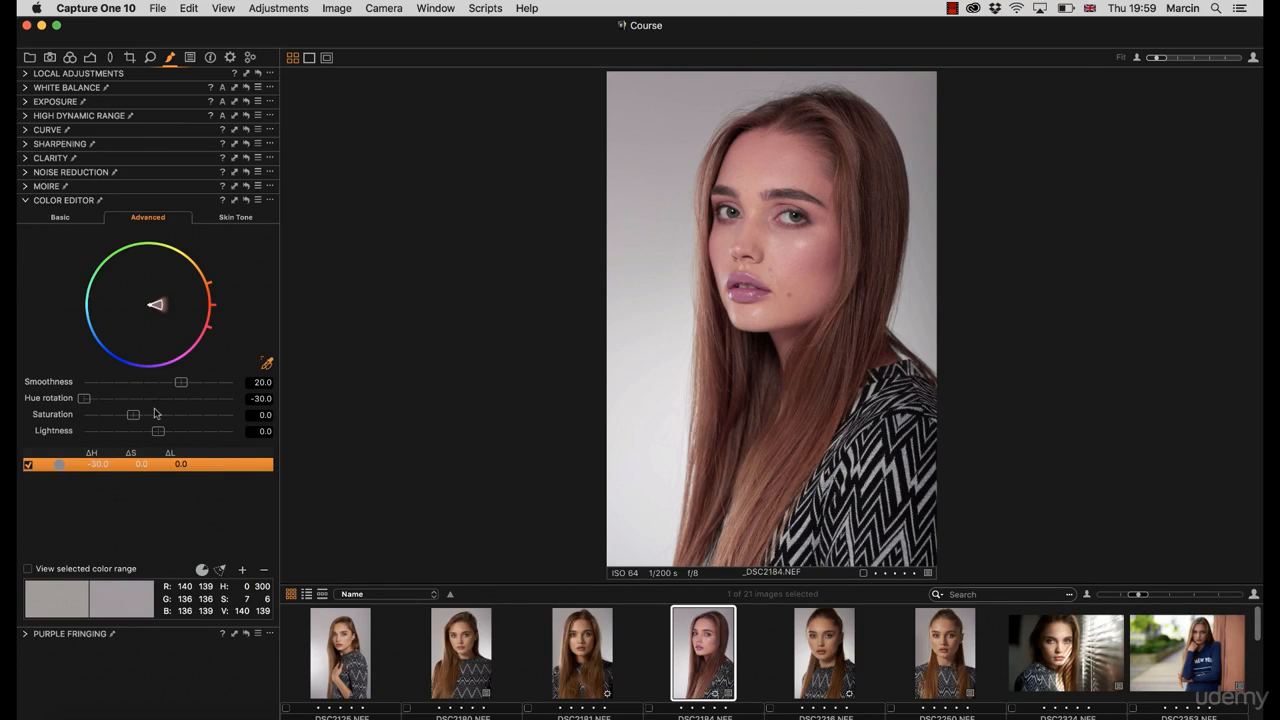
pyautogui.moveTo(141, 421); pyautogui.dragTo(176, 421)
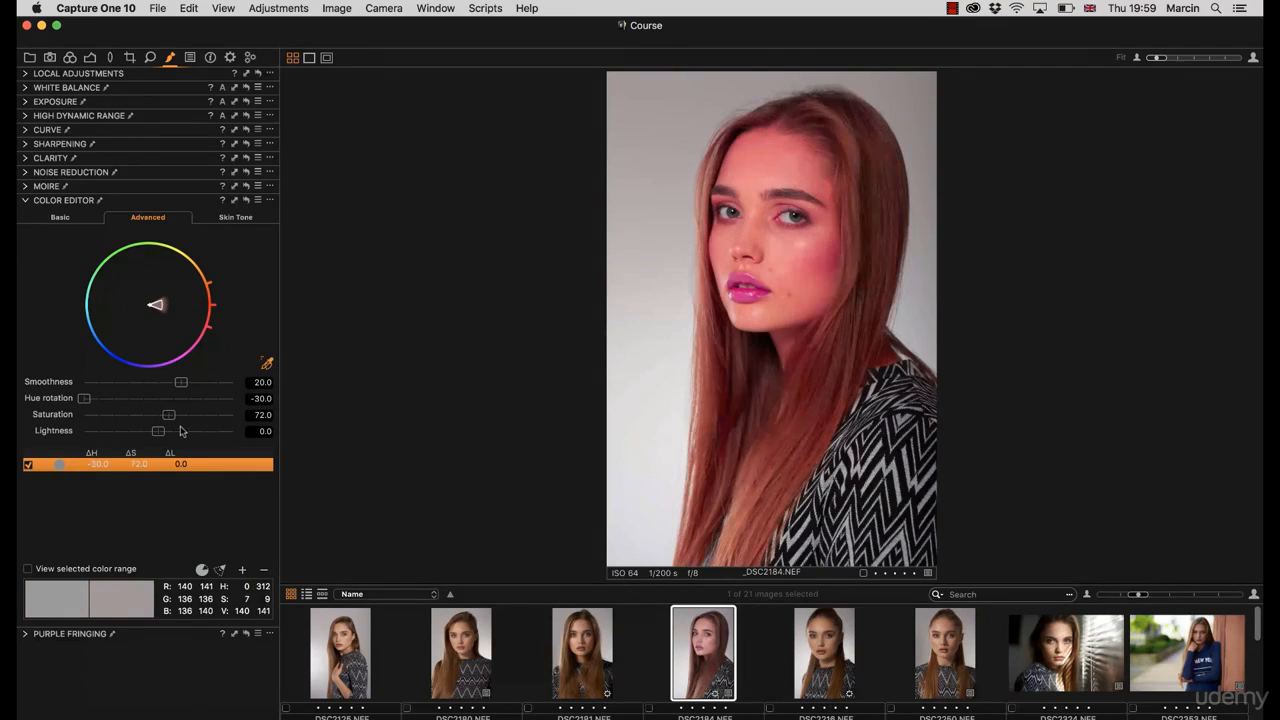
pyautogui.moveTo(85, 398); pyautogui.dragTo(130, 391)
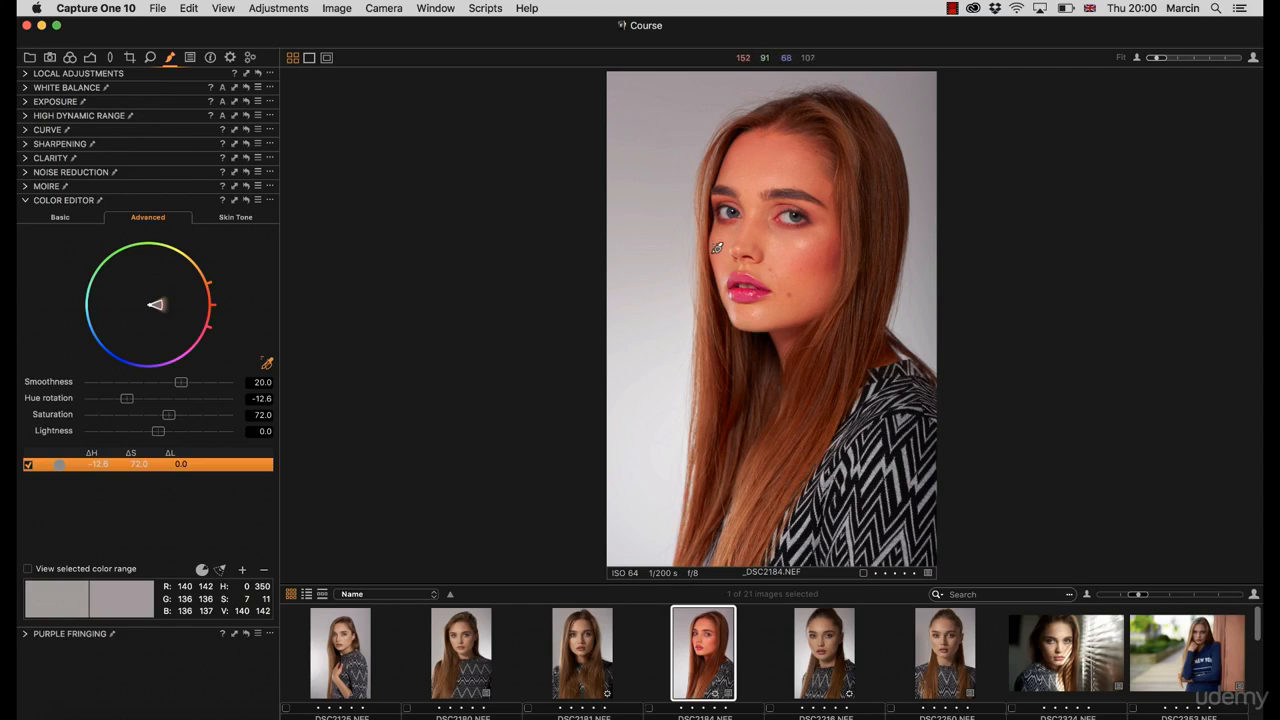
# Reset the sampled color's saturation and hue rotation to 0.
pyautogui.click(260, 414)
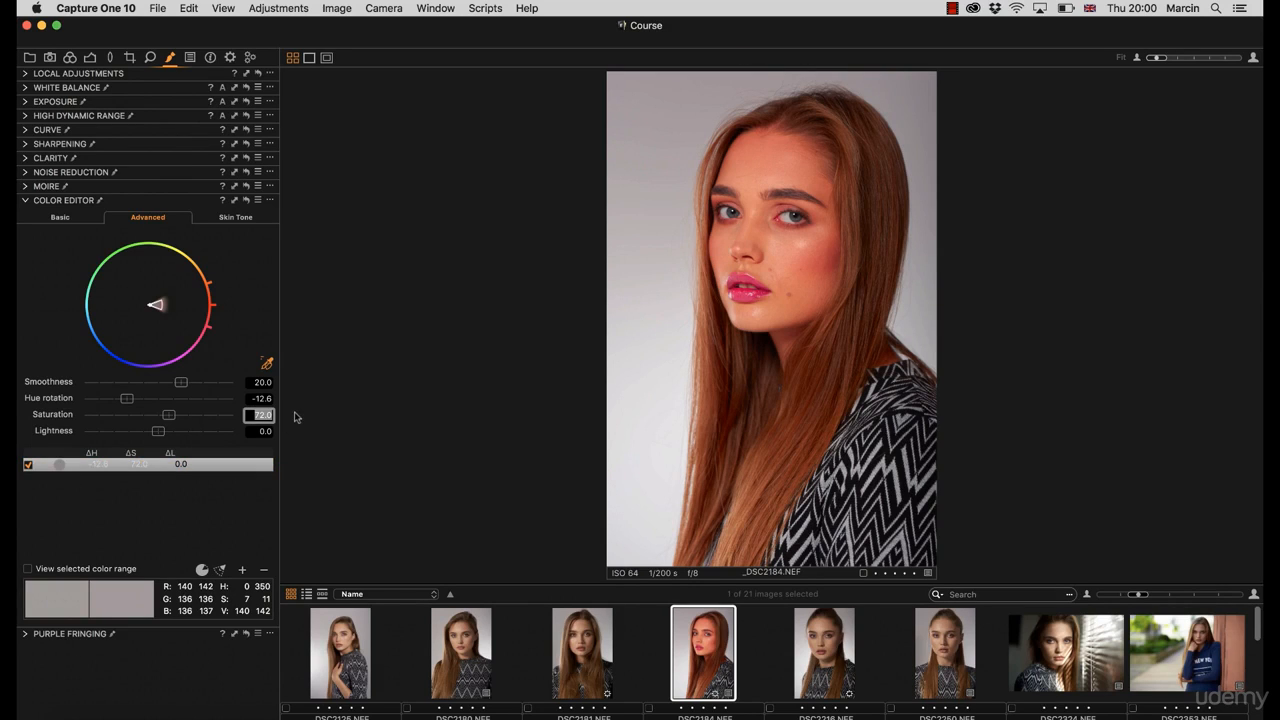
pyautogui.click(262, 399)
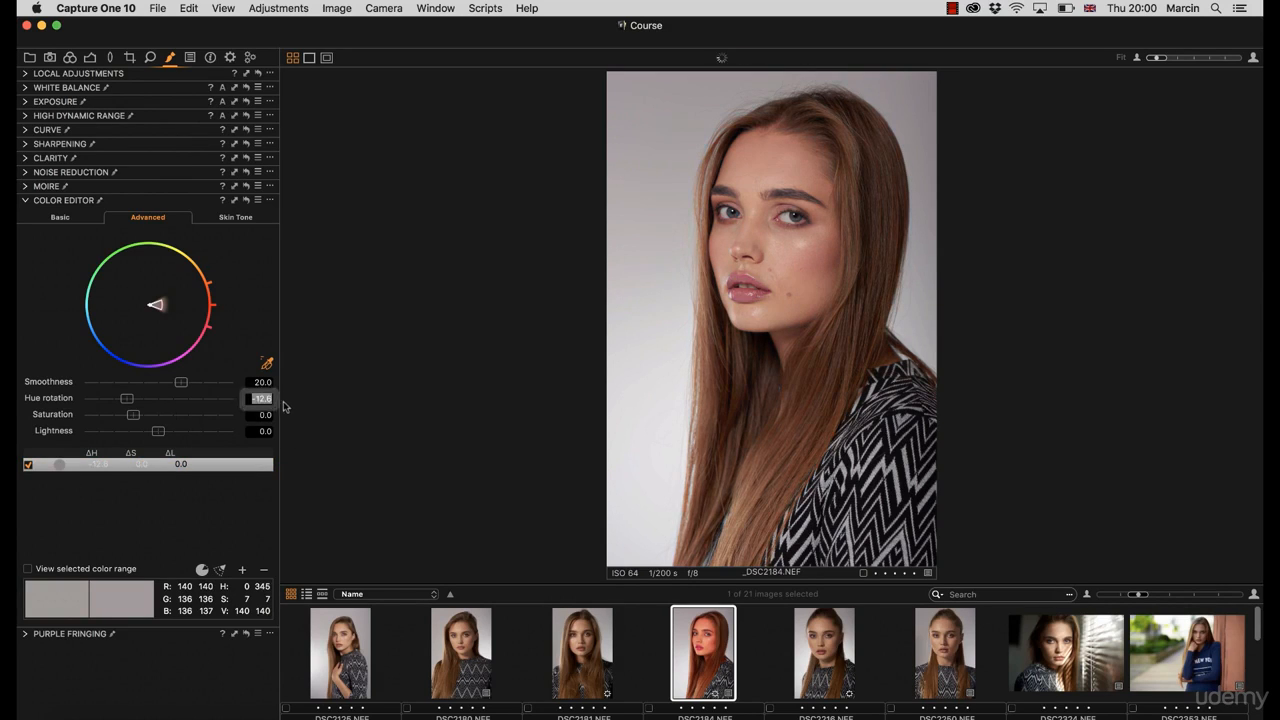
pyautogui.write('0')
pyautogui.press('Return')
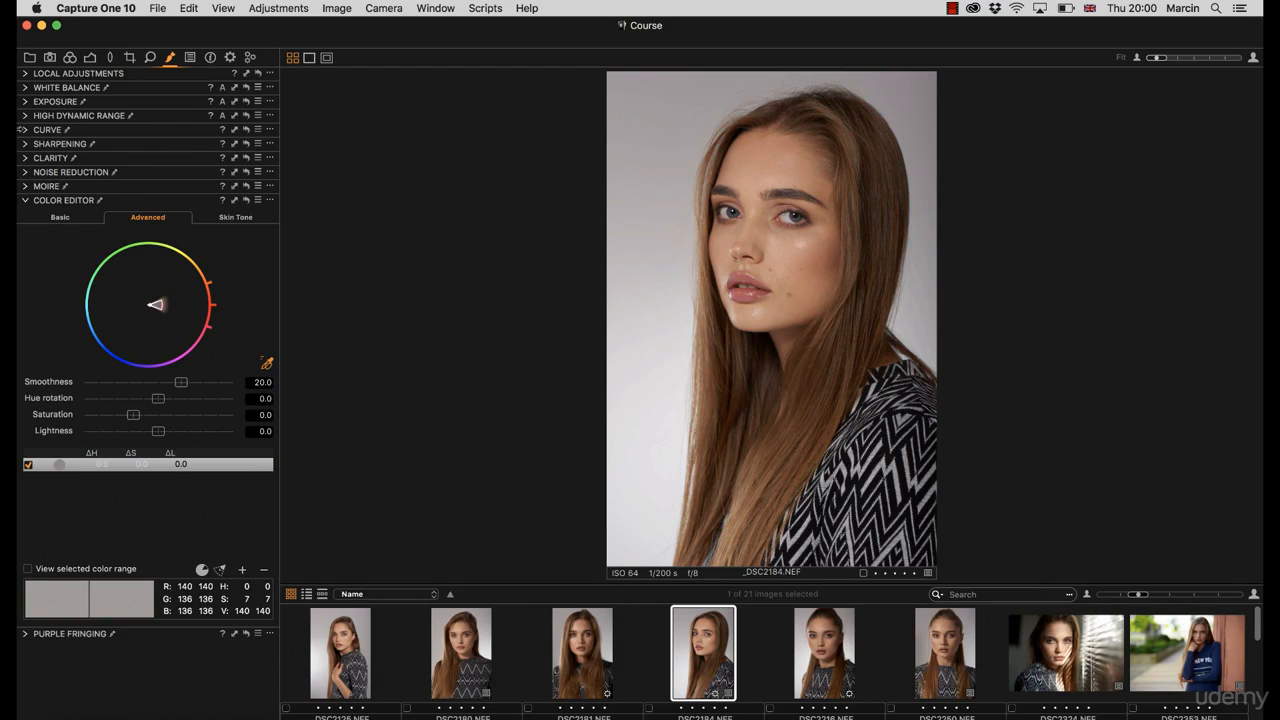
# Add a new local adjustment layer and name it BG.
pyautogui.click(26, 74)
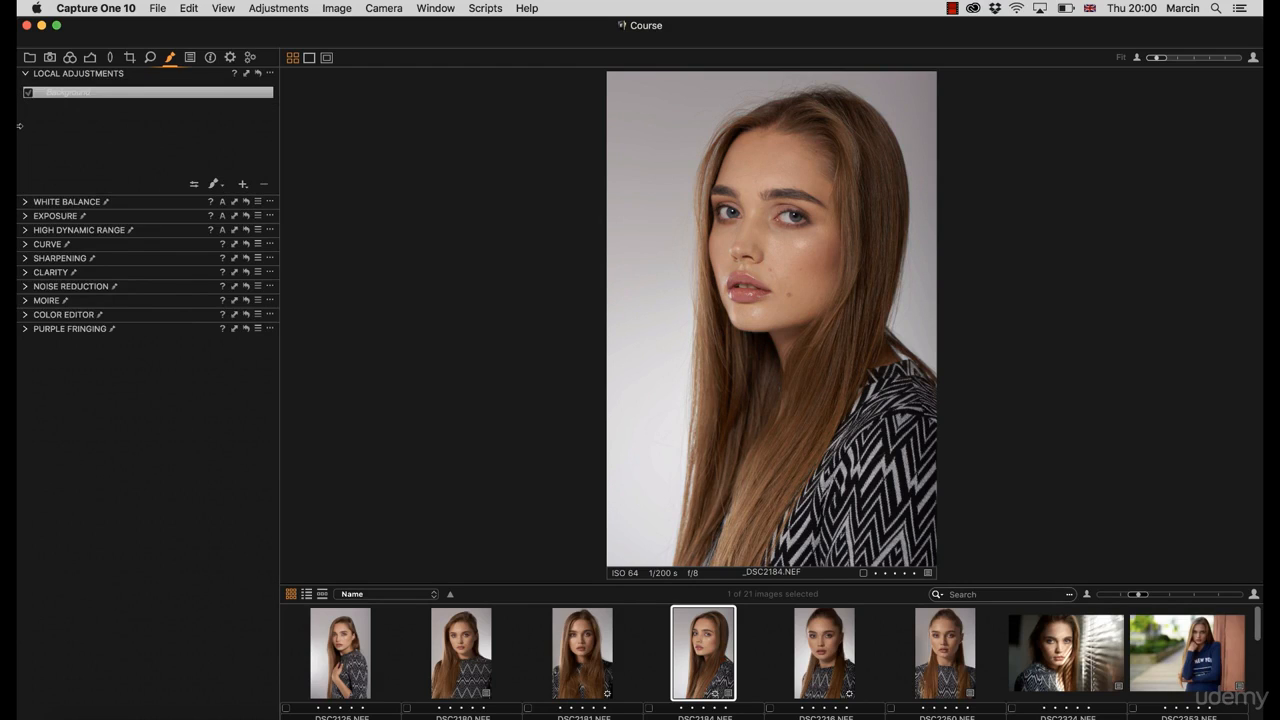
pyautogui.click(244, 187)
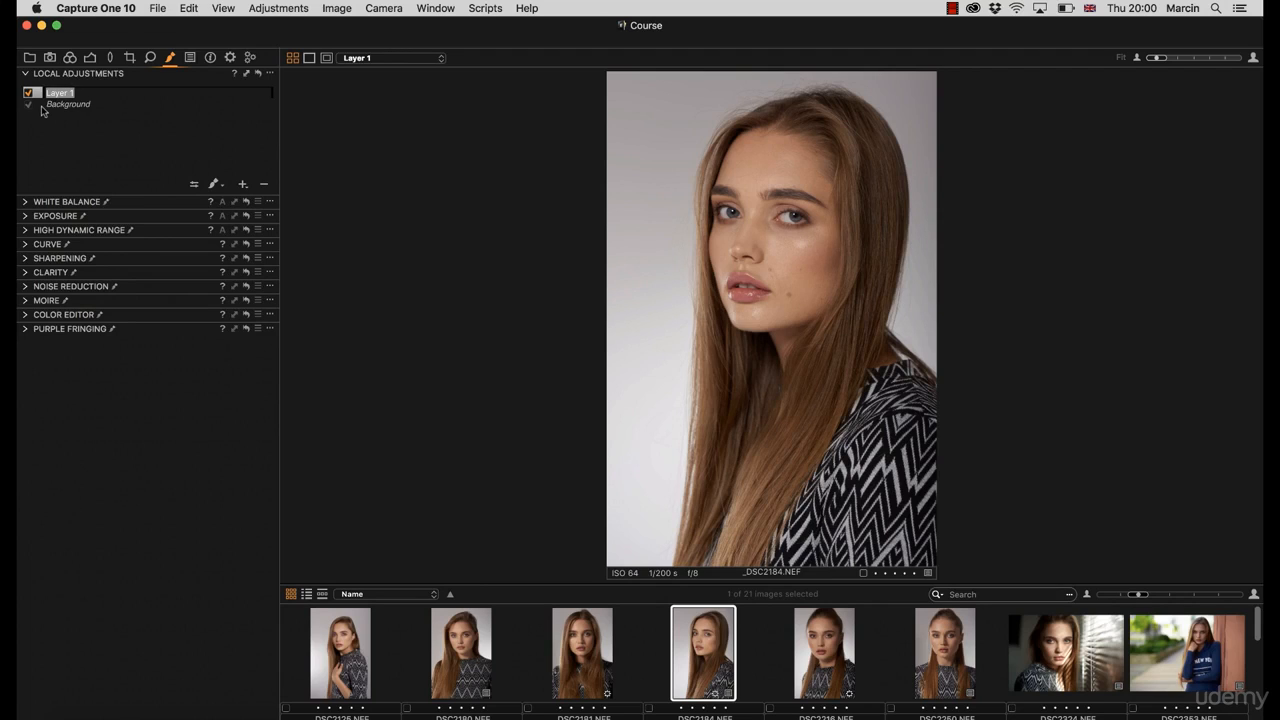
pyautogui.write('BG')
pyautogui.press('Return')
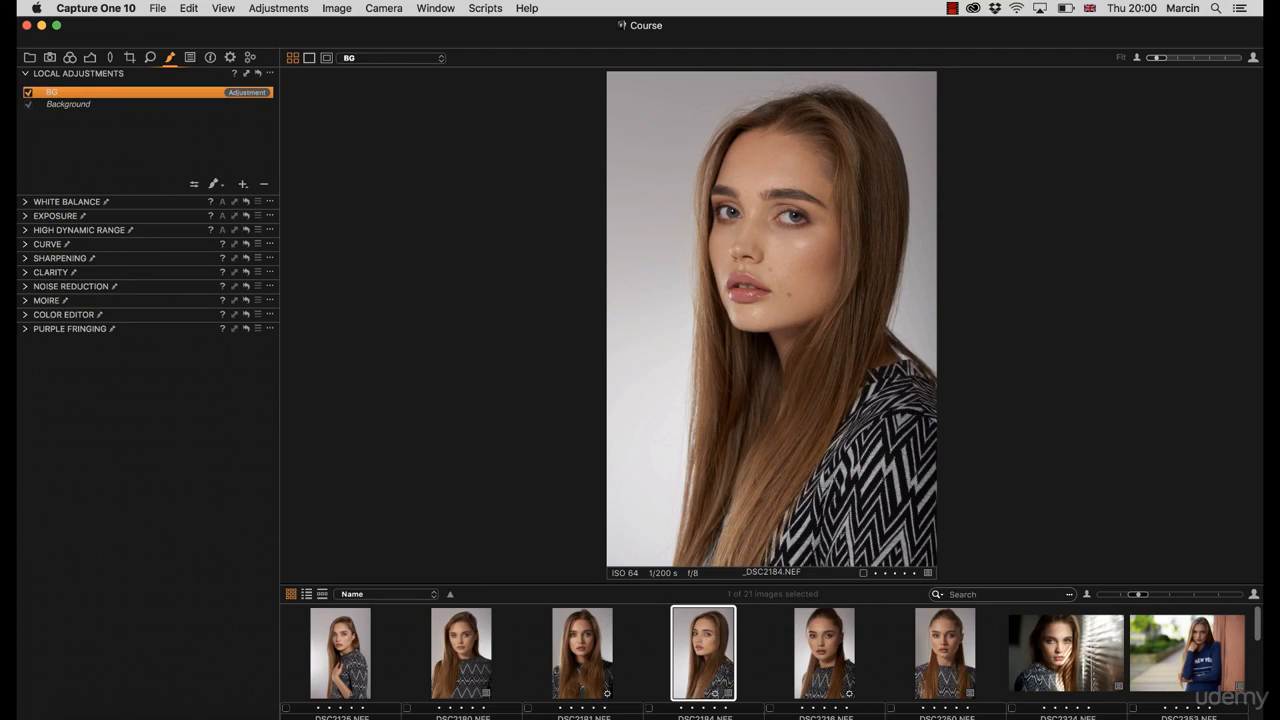
# Paint a mask stroke on the BG layer along the backdrop's outer edge on the face side of the portrait.
pyautogui.click(195, 187)
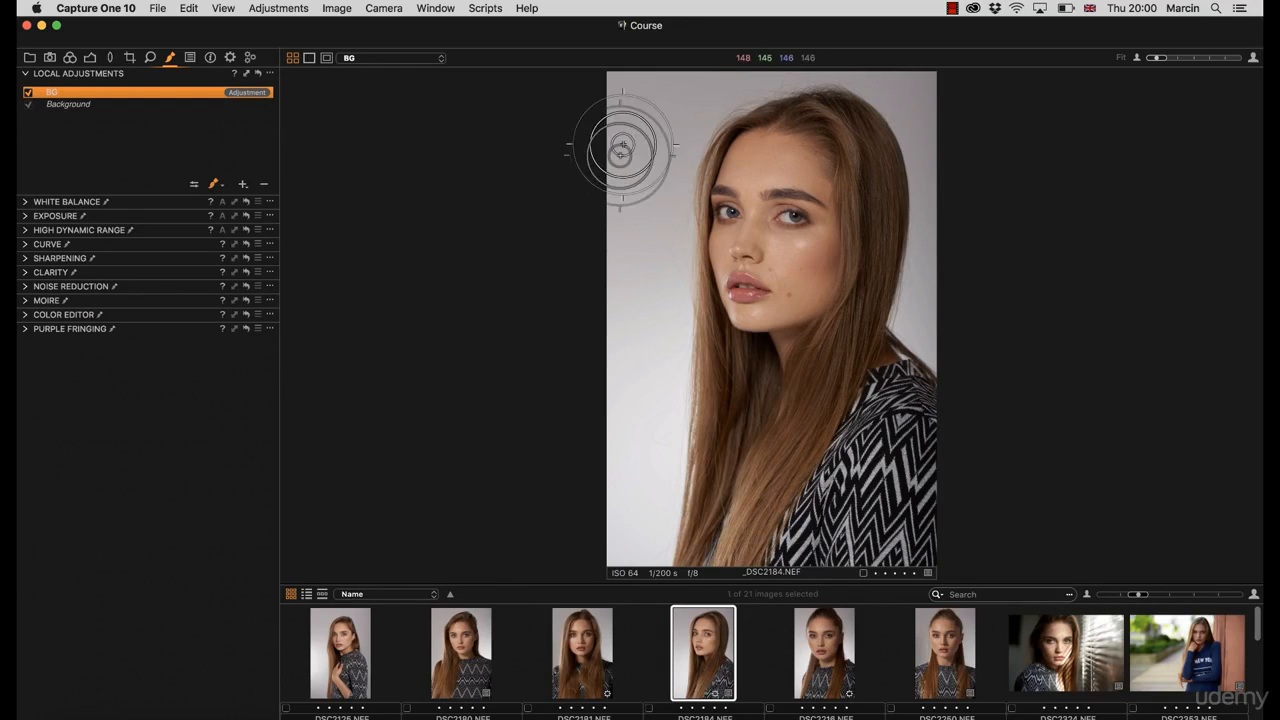
pyautogui.moveTo(634, 200)
pyautogui.mouseDown()
pyautogui.moveTo(636, 78)
pyautogui.moveTo(611, 431)
pyautogui.moveTo(639, 150)
pyautogui.moveTo(663, 66)
pyautogui.mouseUp()
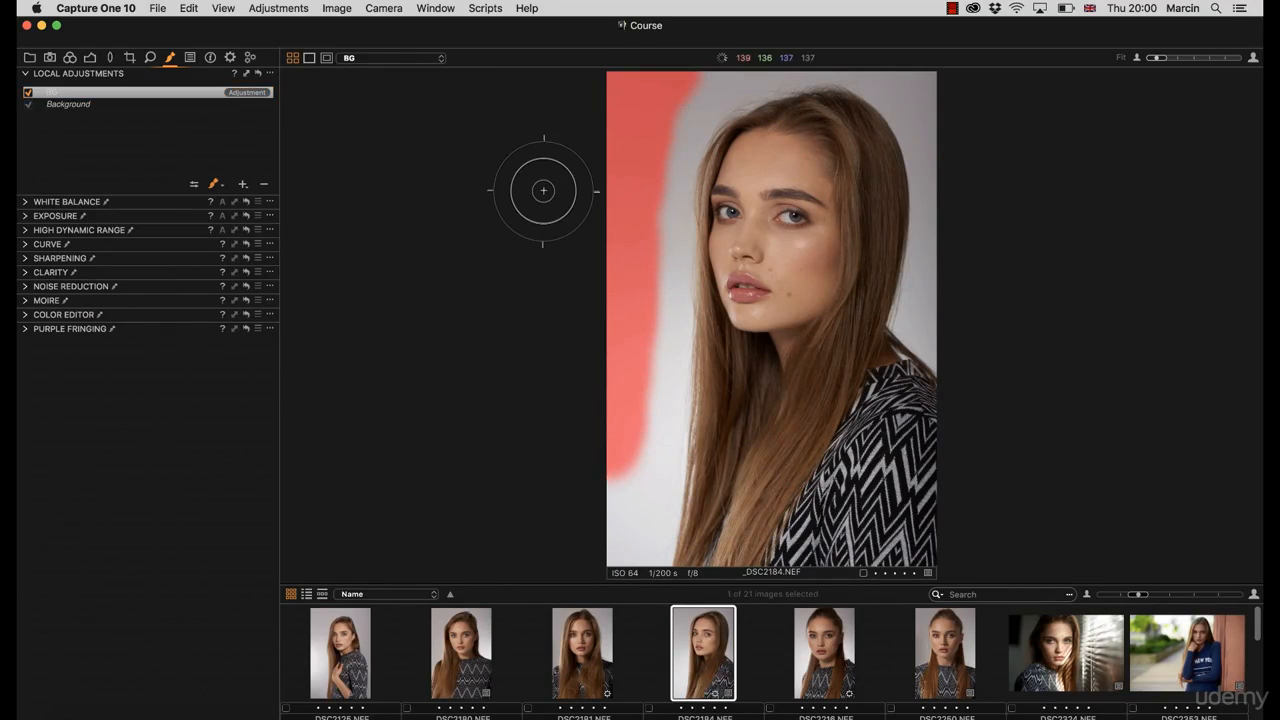
# Reduce the mask brush to size 762 and set its hardness to 40.
pyautogui.click(196, 186)
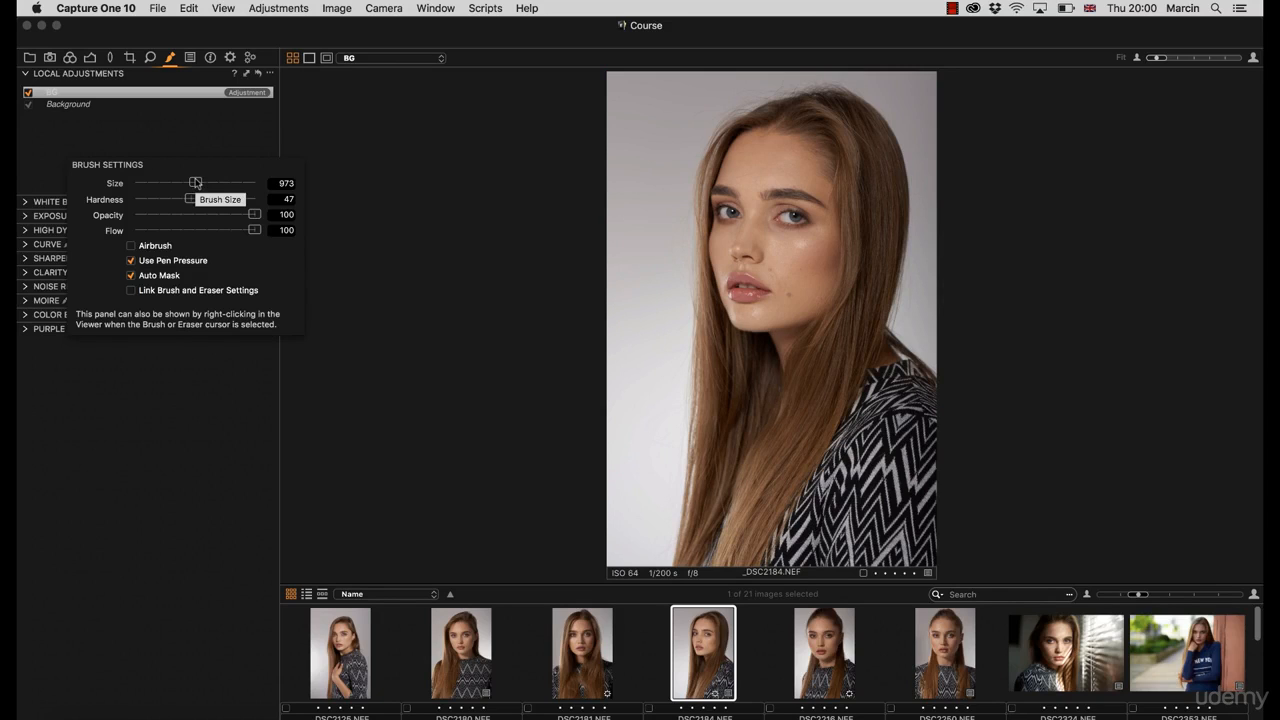
pyautogui.press('[')
pyautogui.press('[')
pyautogui.press('[')
pyautogui.press('[')
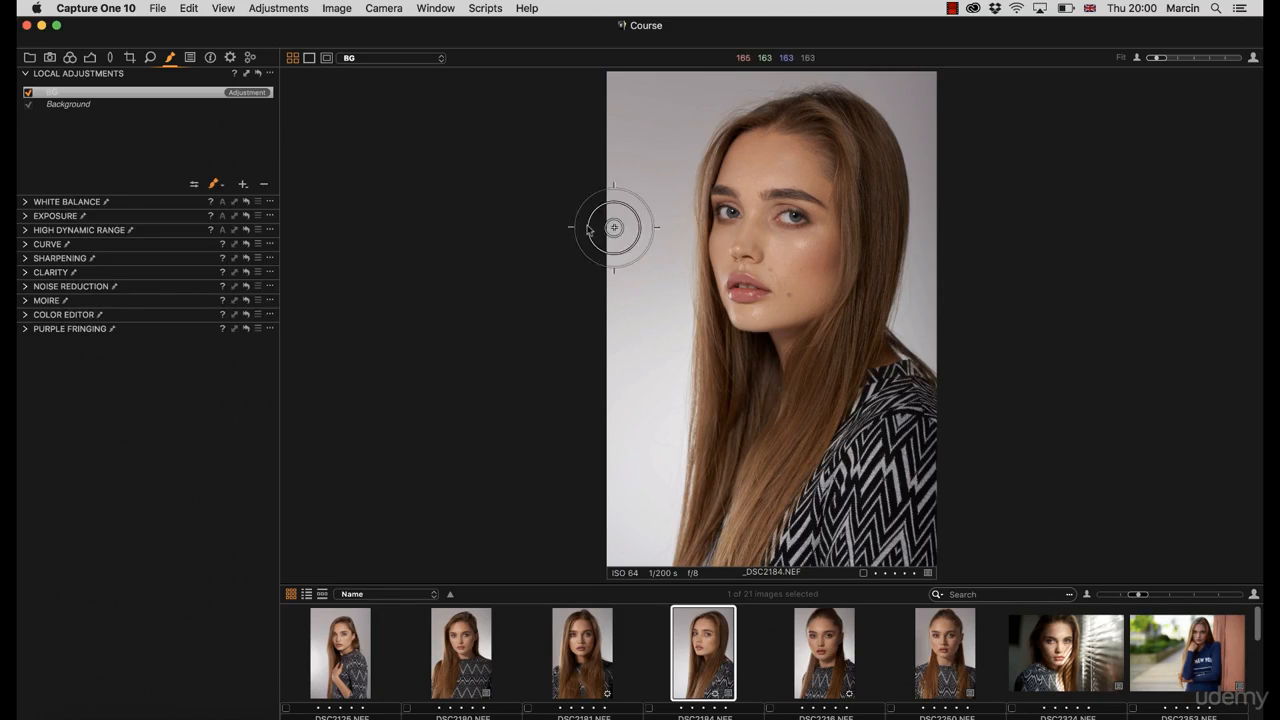
pyautogui.click(211, 185)
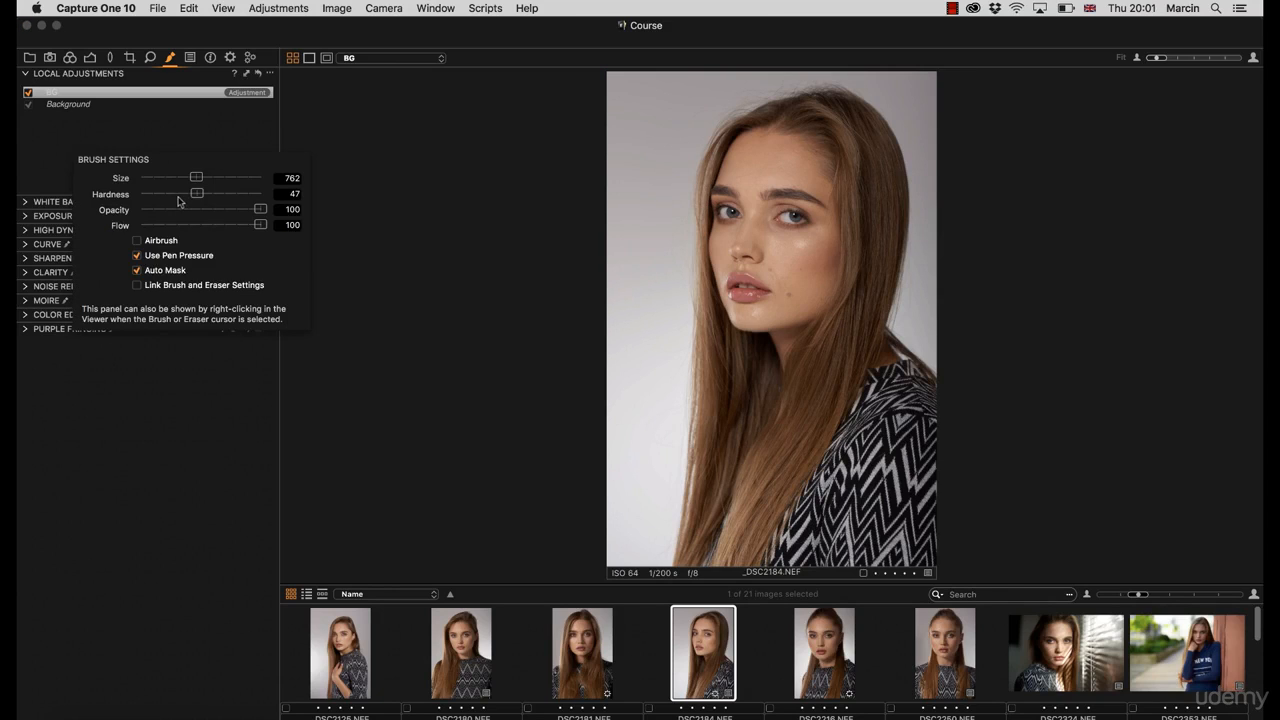
pyautogui.moveTo(198, 194); pyautogui.dragTo(188, 193)
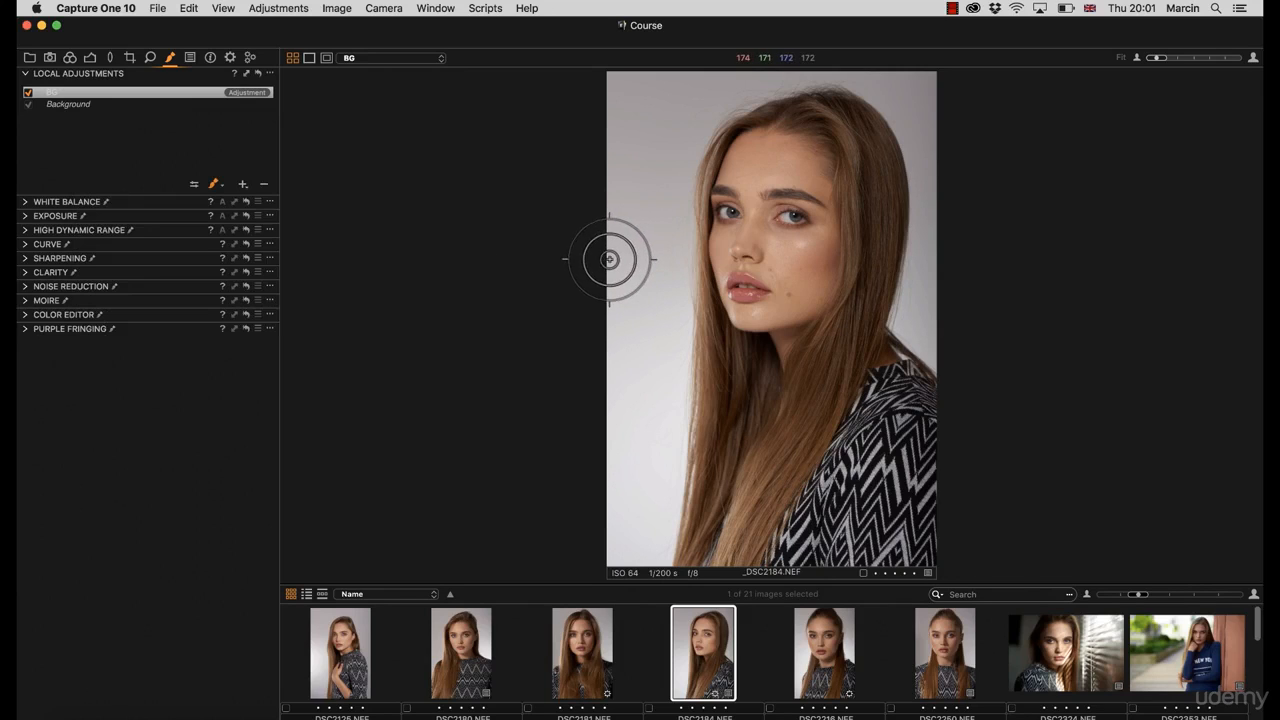
# Turn off Auto Mask for the brush and paint test mask strokes across the model's forehead, eye and hair edge.
pyautogui.rightClick(196, 184)
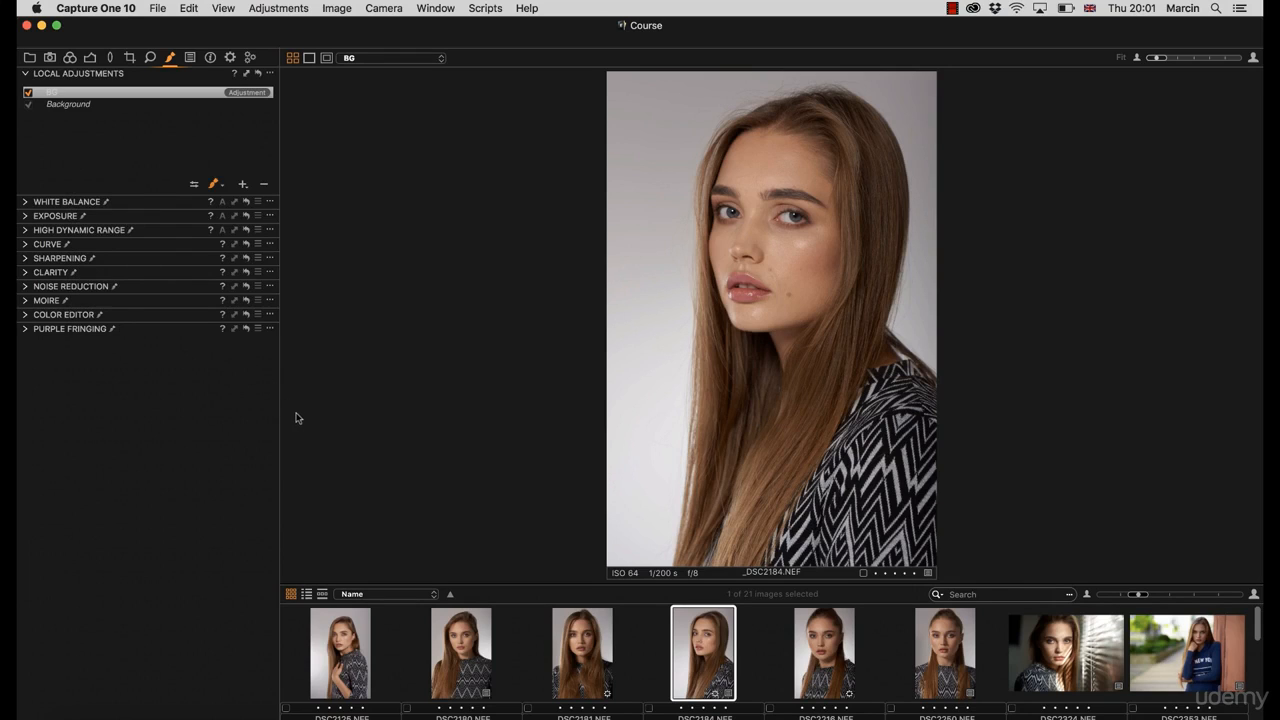
pyautogui.click(193, 186)
pyautogui.click(197, 188)
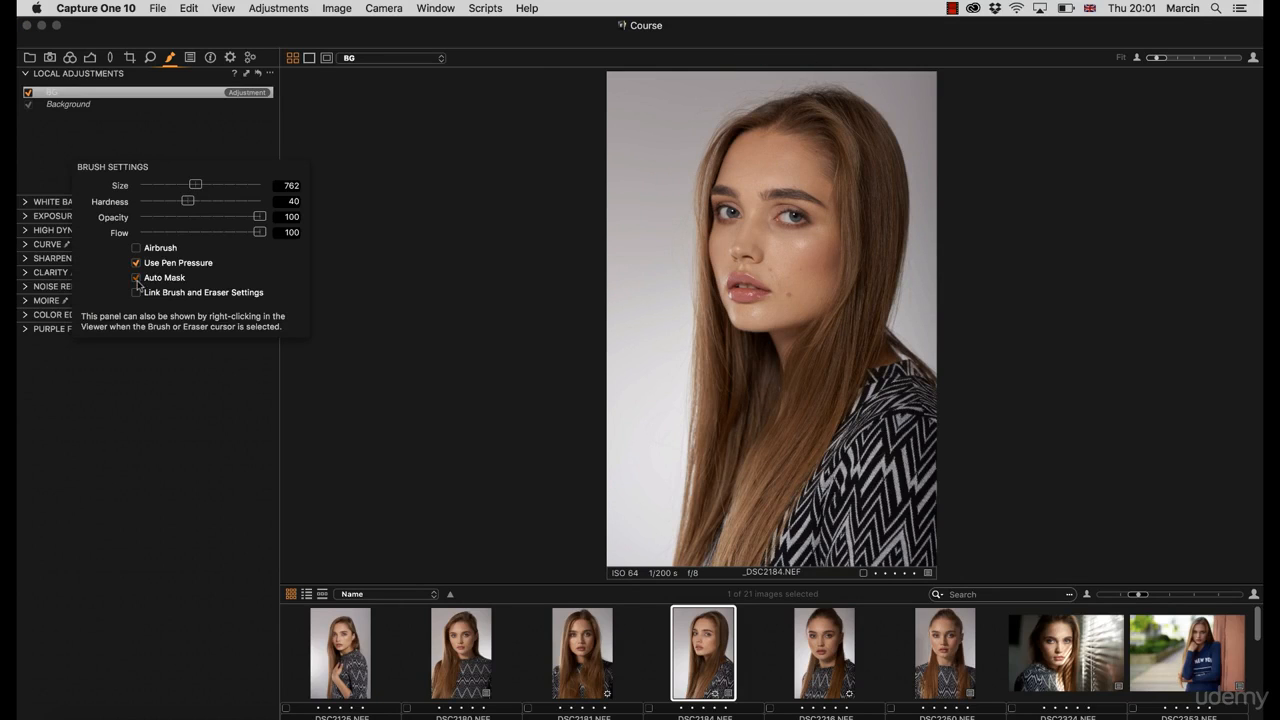
pyautogui.moveTo(686, 86)
pyautogui.mouseDown()
pyautogui.moveTo(706, 162)
pyautogui.moveTo(703, 137)
pyautogui.mouseUp()
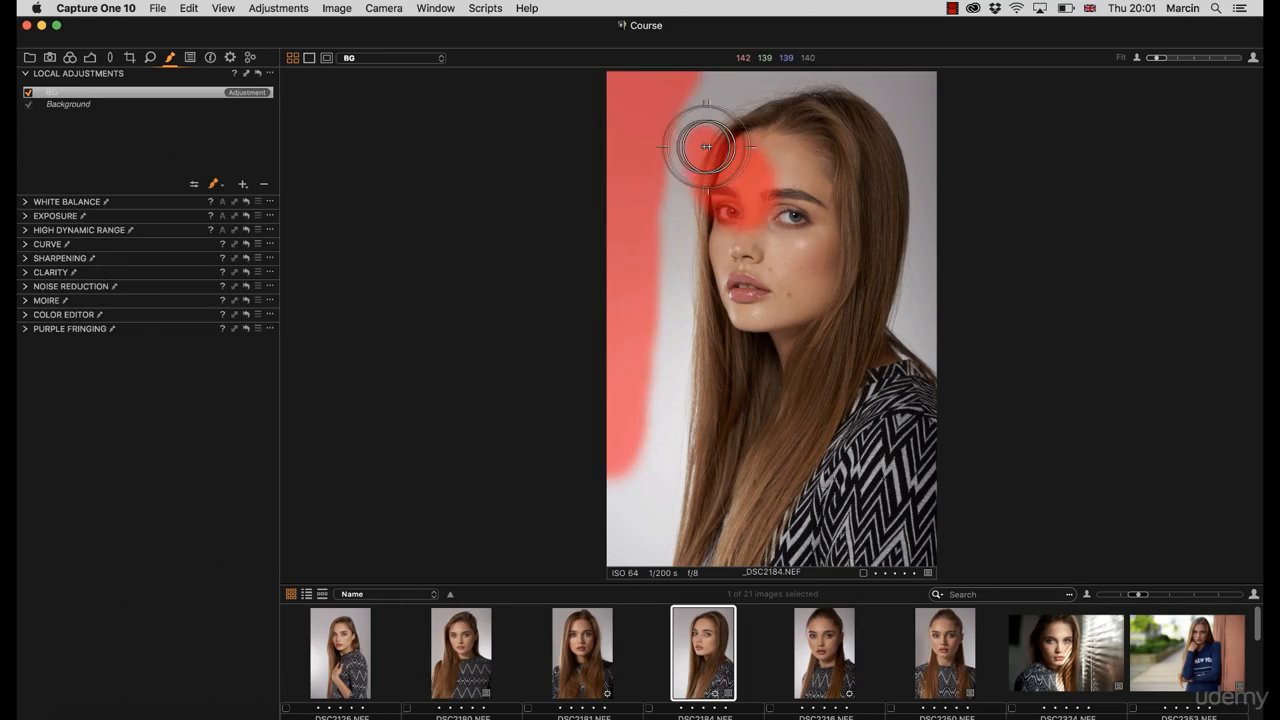
pyautogui.moveTo(672, 244)
pyautogui.mouseDown()
pyautogui.moveTo(688, 270)
pyautogui.moveTo(675, 285)
pyautogui.mouseUp()
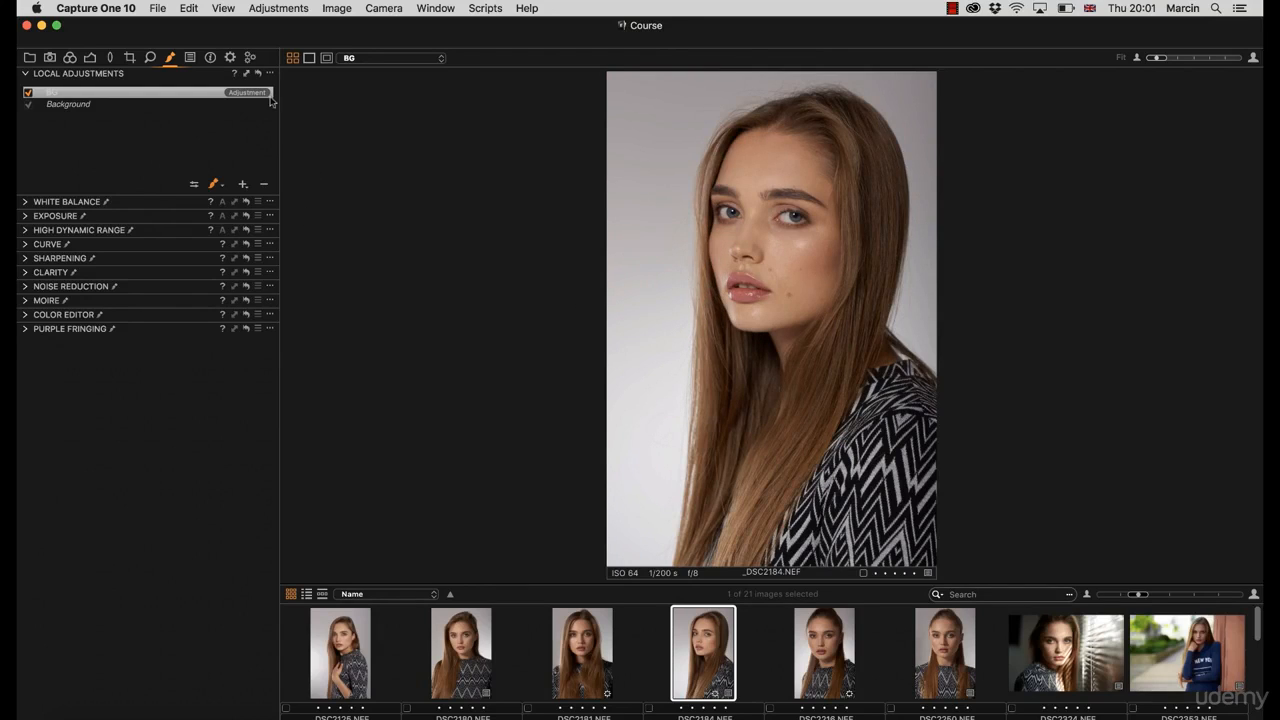
# Undo the test mask strokes over the face and turn Auto Mask back on.
pyautogui.click(188, 8)
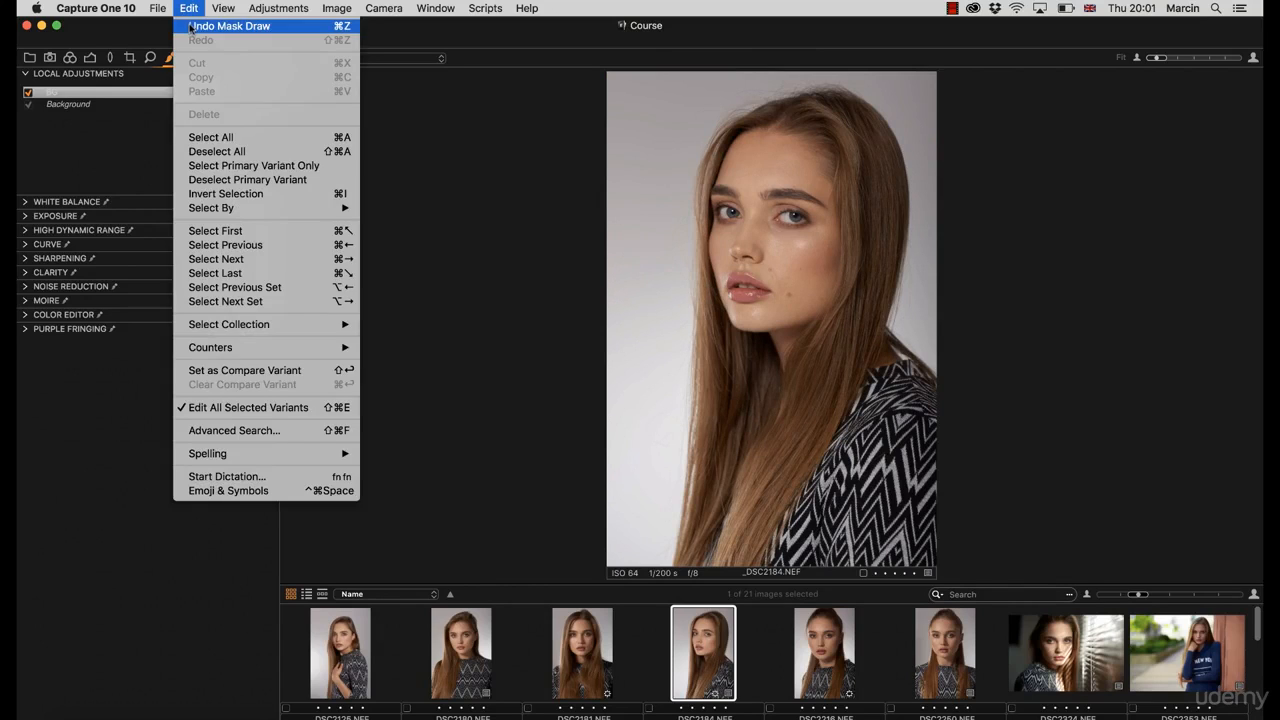
pyautogui.click(192, 23)
pyautogui.click(188, 9)
pyautogui.click(408, 185)
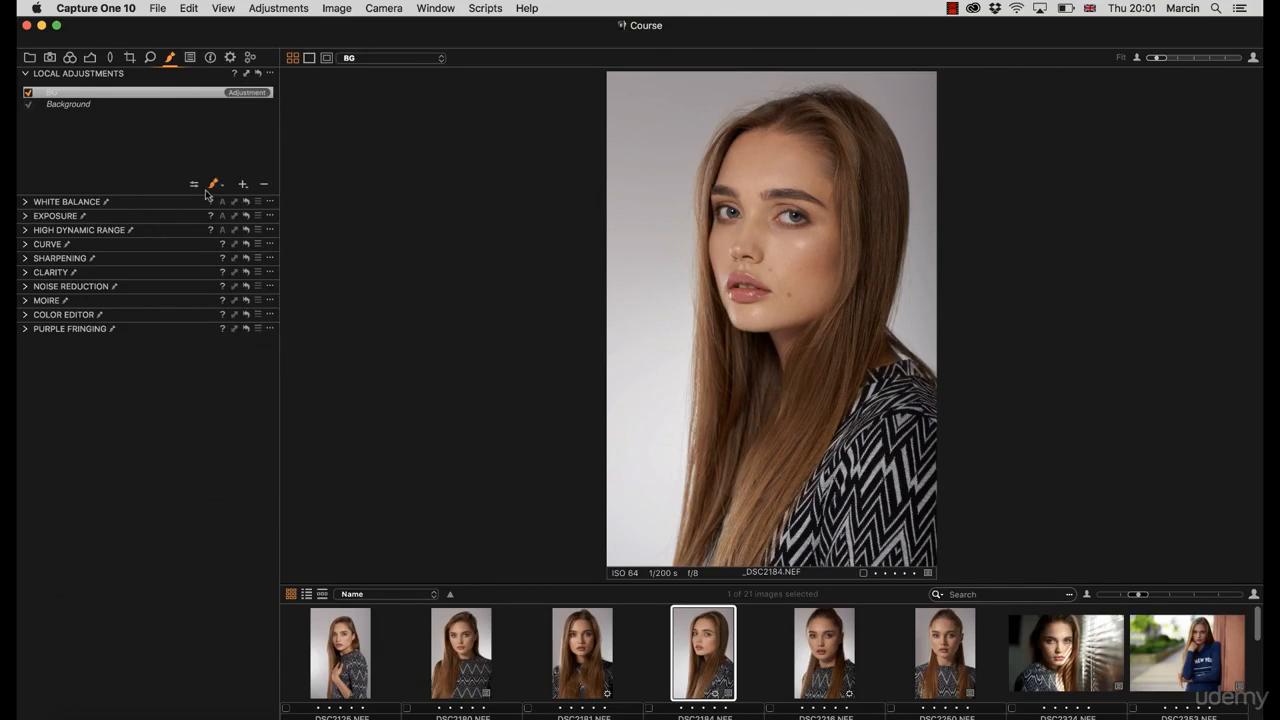
pyautogui.click(197, 186)
pyautogui.click(140, 275)
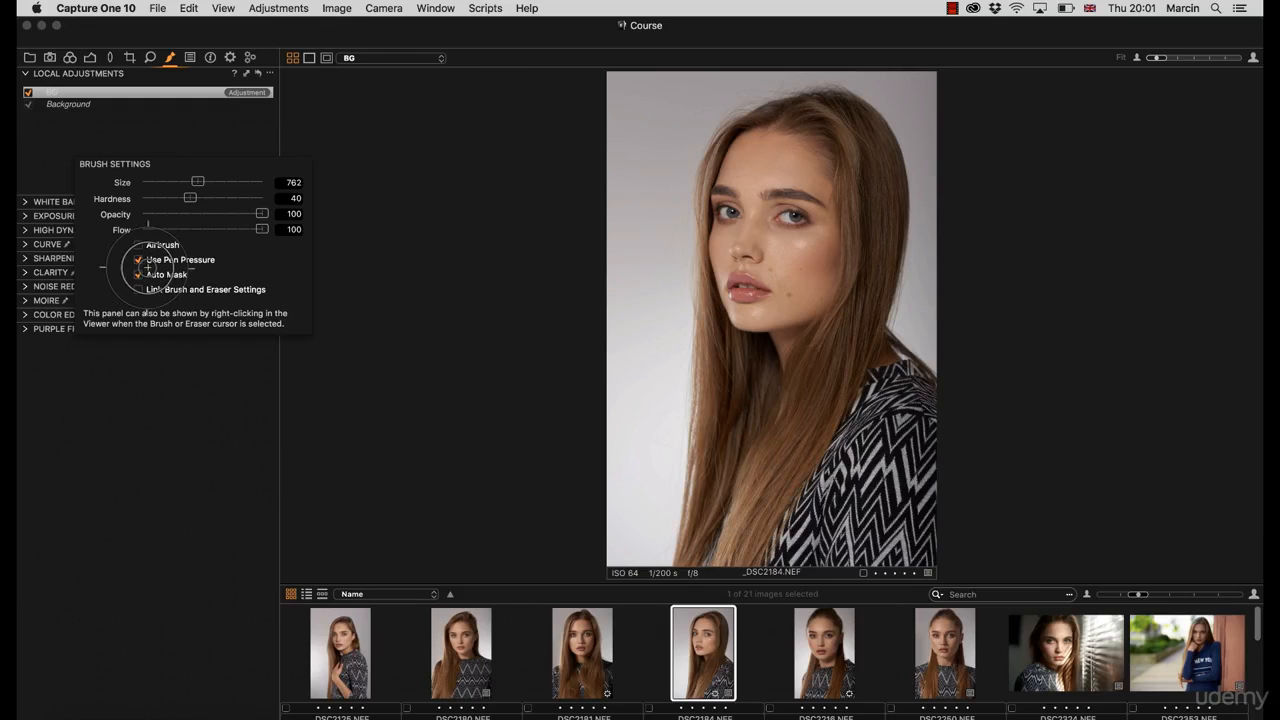
# Paint the BG layer's mask over the remaining backdrop on both sides of the model and above her head.
pyautogui.moveTo(657, 134)
pyautogui.mouseDown()
pyautogui.moveTo(665, 229)
pyautogui.moveTo(680, 150)
pyautogui.moveTo(676, 217)
pyautogui.moveTo(686, 143)
pyautogui.moveTo(709, 104)
pyautogui.moveTo(686, 135)
pyautogui.moveTo(675, 206)
pyautogui.moveTo(659, 573)
pyautogui.moveTo(651, 514)
pyautogui.moveTo(633, 553)
pyautogui.moveTo(612, 490)
pyautogui.moveTo(631, 471)
pyautogui.moveTo(659, 318)
pyautogui.mouseUp()
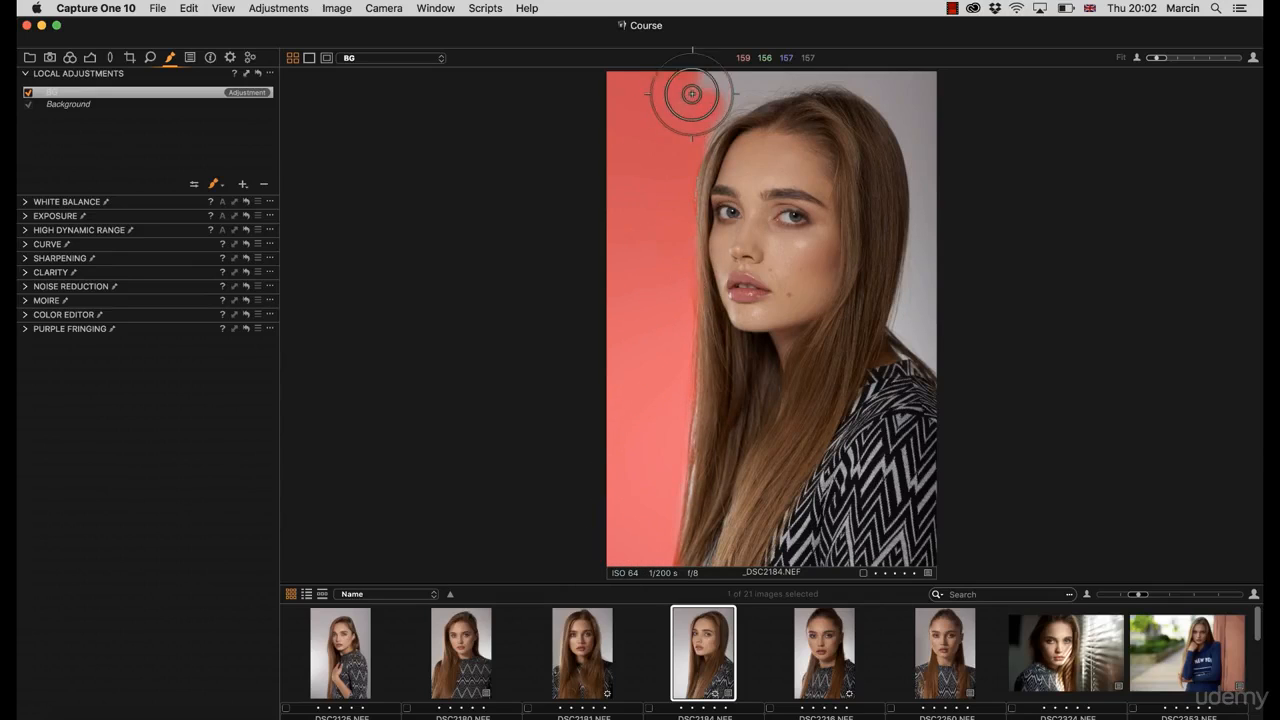
pyautogui.press('m')
pyautogui.moveTo(733, 74)
pyautogui.mouseDown()
pyautogui.moveTo(698, 110)
pyautogui.moveTo(785, 64)
pyautogui.moveTo(745, 82)
pyautogui.moveTo(800, 64)
pyautogui.moveTo(876, 76)
pyautogui.moveTo(924, 141)
pyautogui.moveTo(920, 106)
pyautogui.moveTo(918, 258)
pyautogui.moveTo(936, 341)
pyautogui.moveTo(920, 328)
pyautogui.moveTo(946, 346)
pyautogui.moveTo(905, 315)
pyautogui.moveTo(949, 346)
pyautogui.mouseUp()
pyautogui.moveTo(922, 120)
pyautogui.mouseDown()
pyautogui.moveTo(928, 66)
pyautogui.moveTo(842, 64)
pyautogui.moveTo(825, 115)
pyautogui.mouseUp()
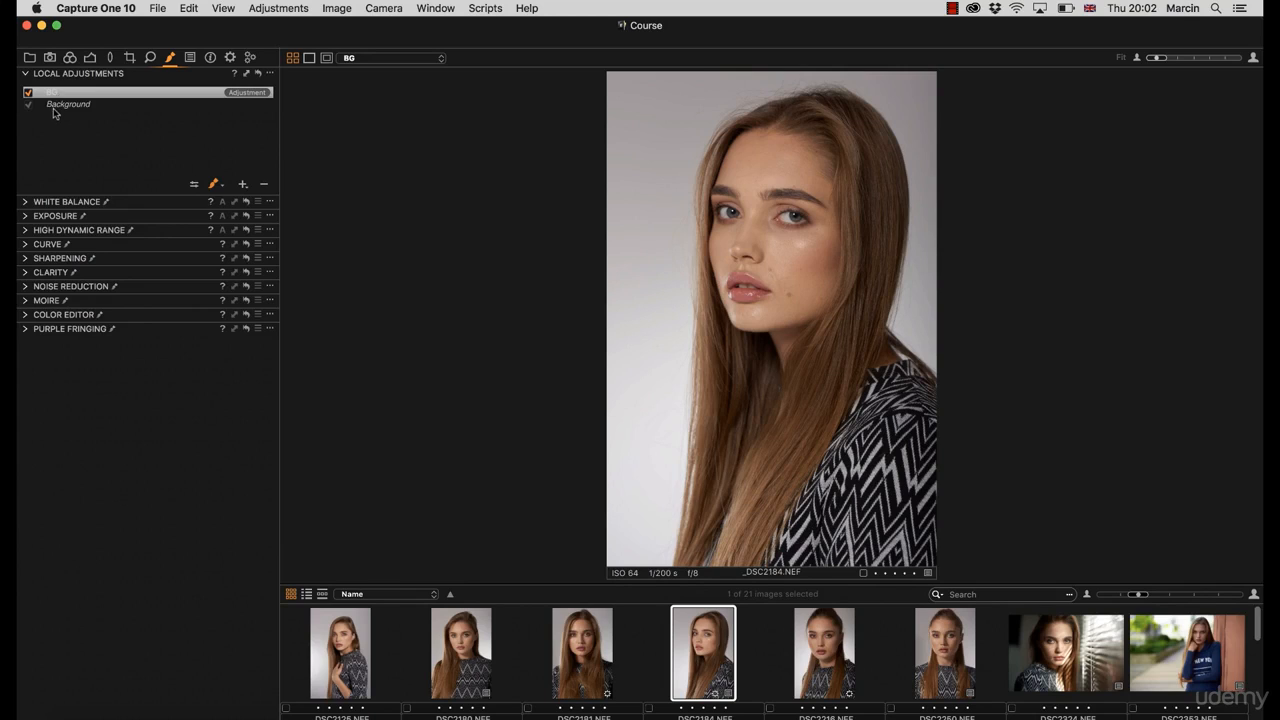
# Sample the grey backdrop above and beside the model's head for the BG layer in the Advanced Color Editor.
pyautogui.click(27, 316)
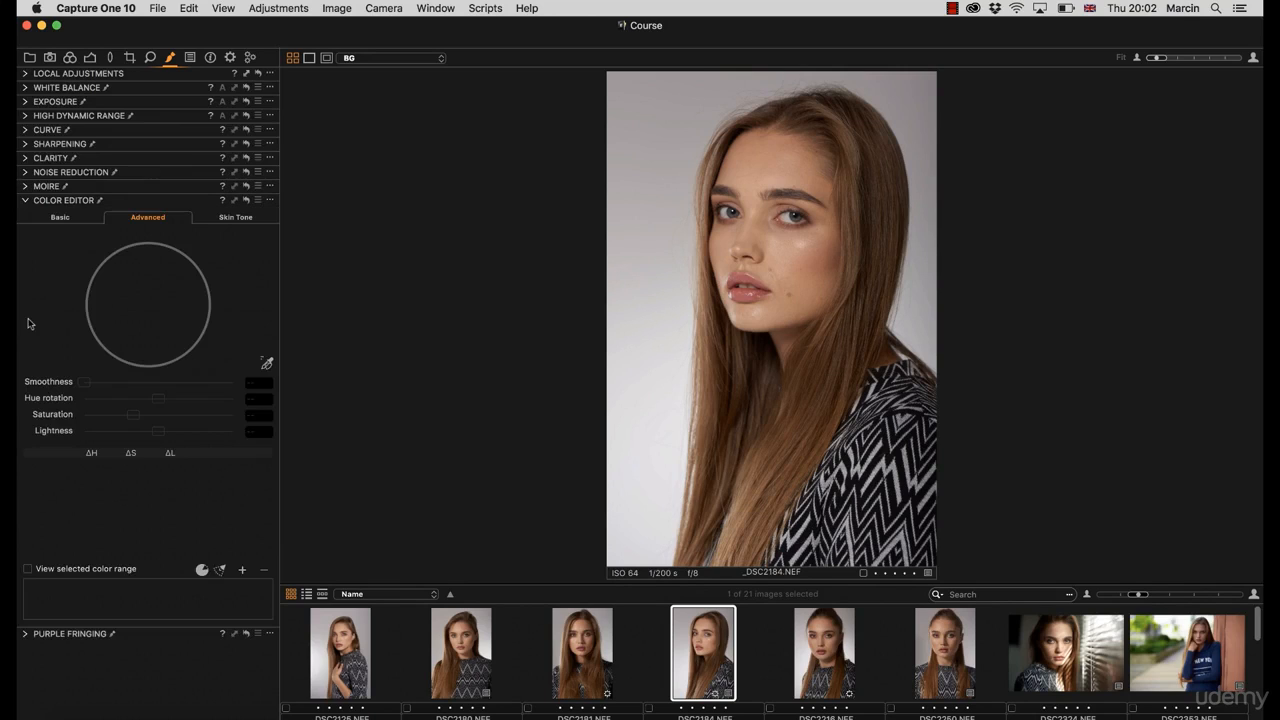
pyautogui.click(267, 364)
pyautogui.click(673, 100)
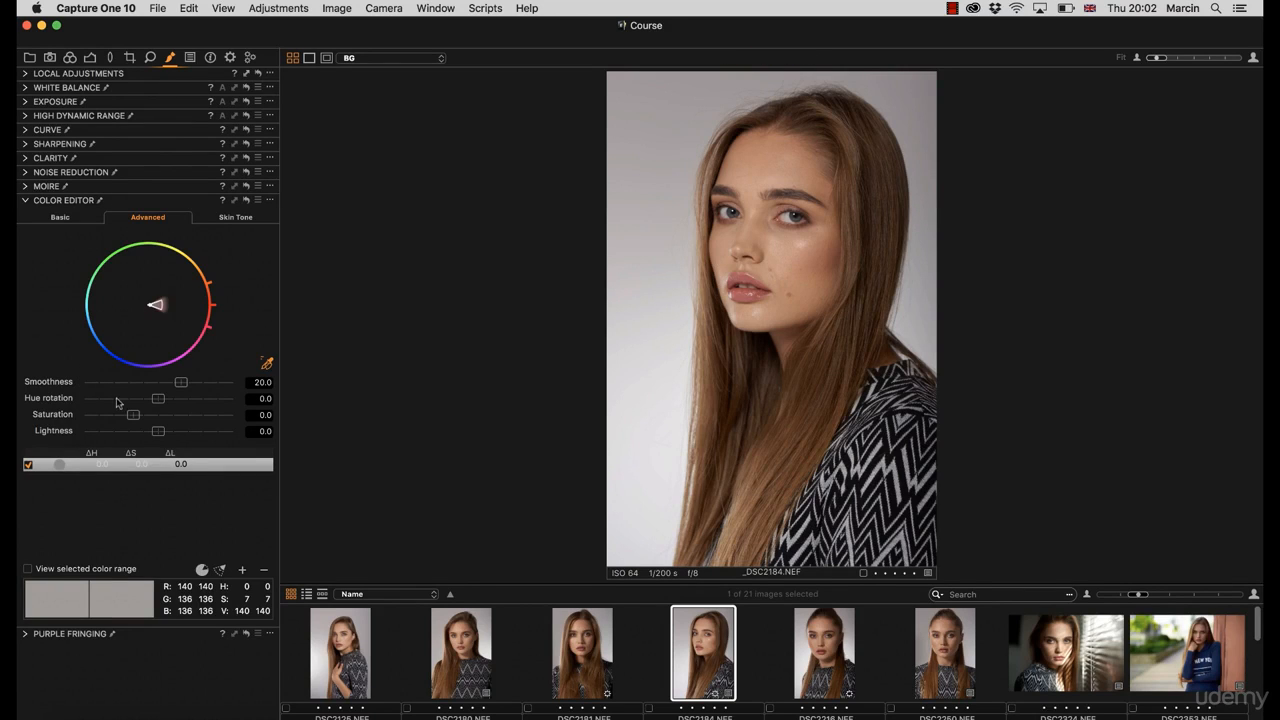
# Set the backdrop correction's hue rotation to -15.3 and saturation to 112.3, and compare it off and on.
pyautogui.moveTo(122, 398); pyautogui.dragTo(67, 388)
pyautogui.moveTo(131, 416); pyautogui.dragTo(216, 427)
pyautogui.click(192, 416)
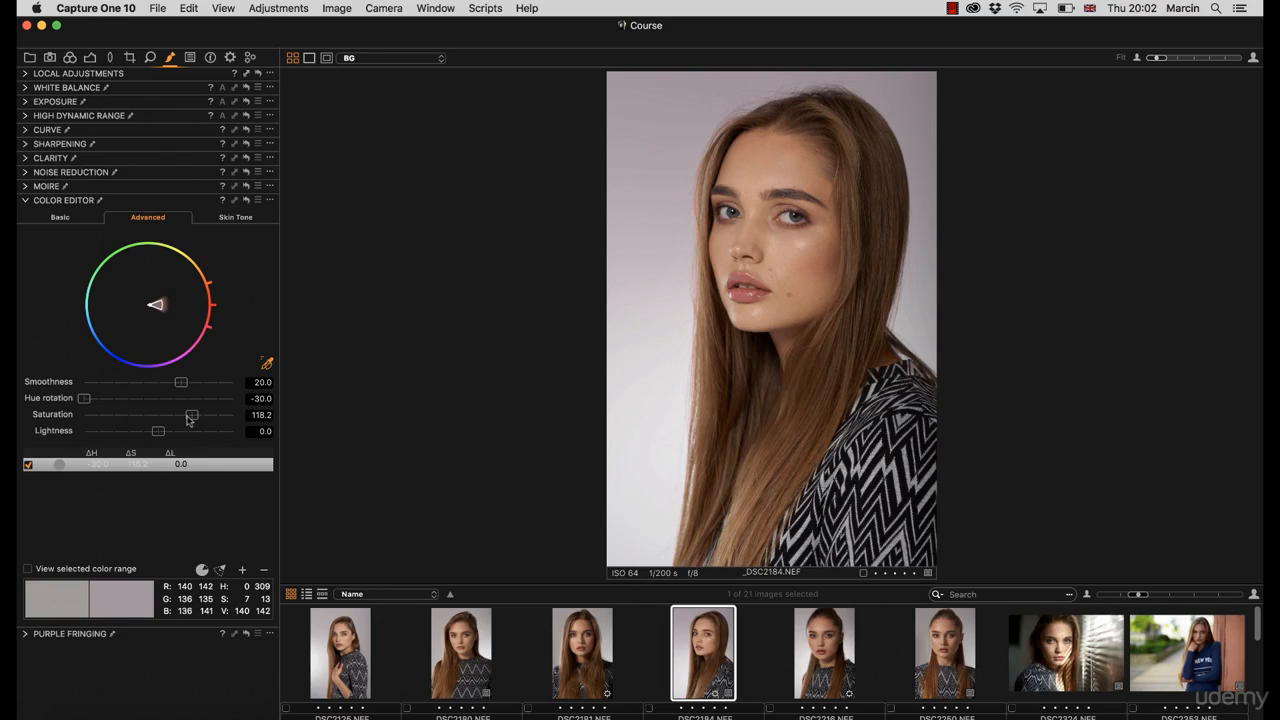
pyautogui.click(189, 415)
pyautogui.click(98, 398)
pyautogui.click(120, 398)
pyautogui.click(28, 465)
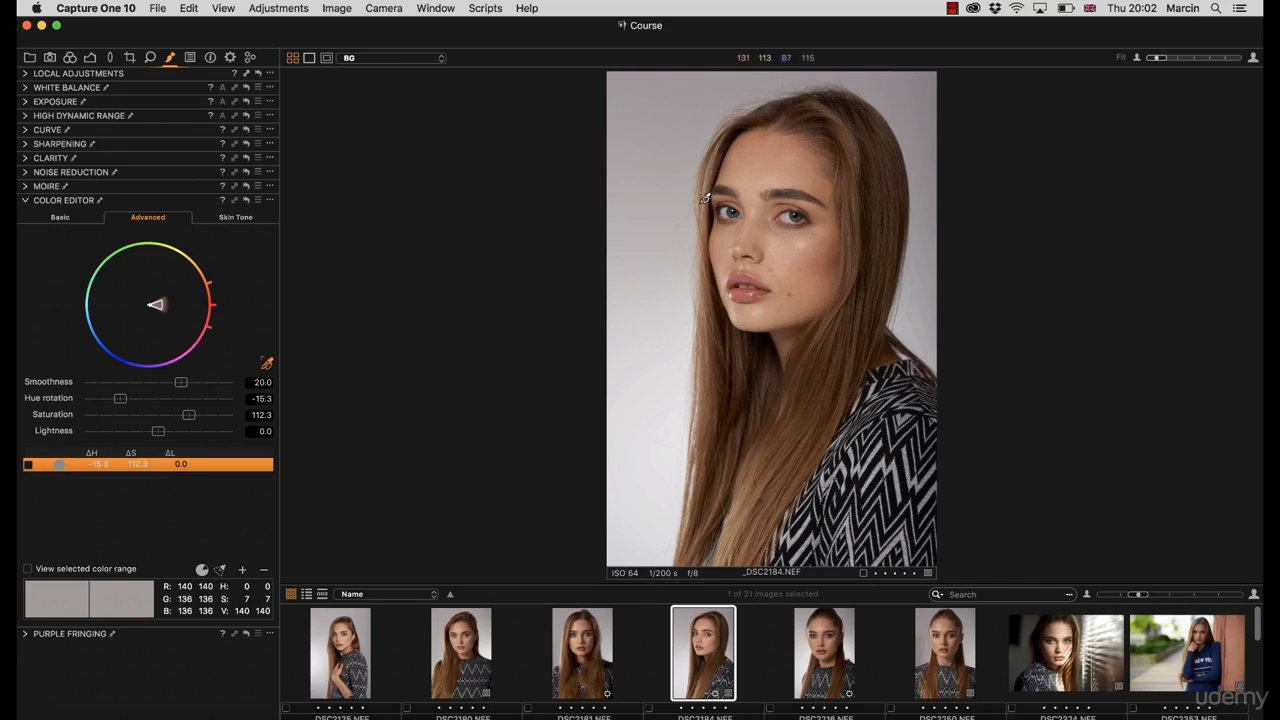
pyautogui.click(28, 464)
# Switch to the Erase Mask brush and erase the BG layer's mask over the model's forehead beside the hairline.
pyautogui.click(25, 74)
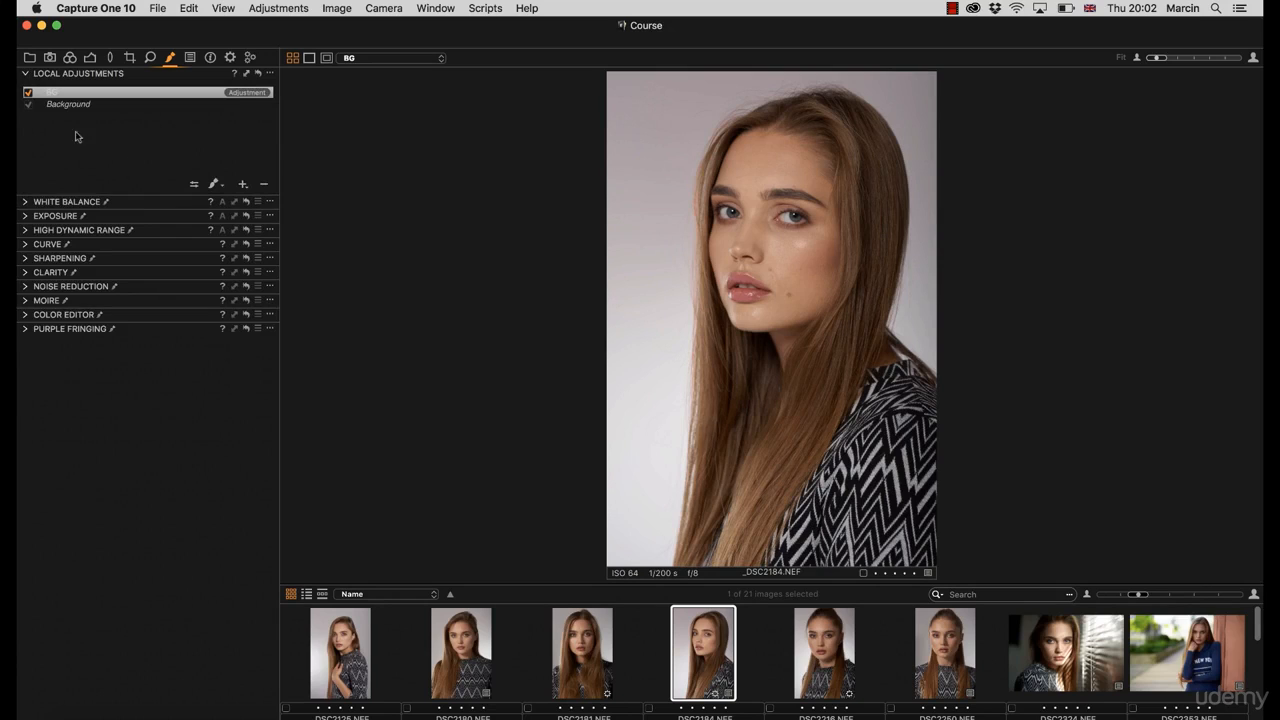
pyautogui.click(219, 188)
pyautogui.click(236, 198)
pyautogui.click(224, 188)
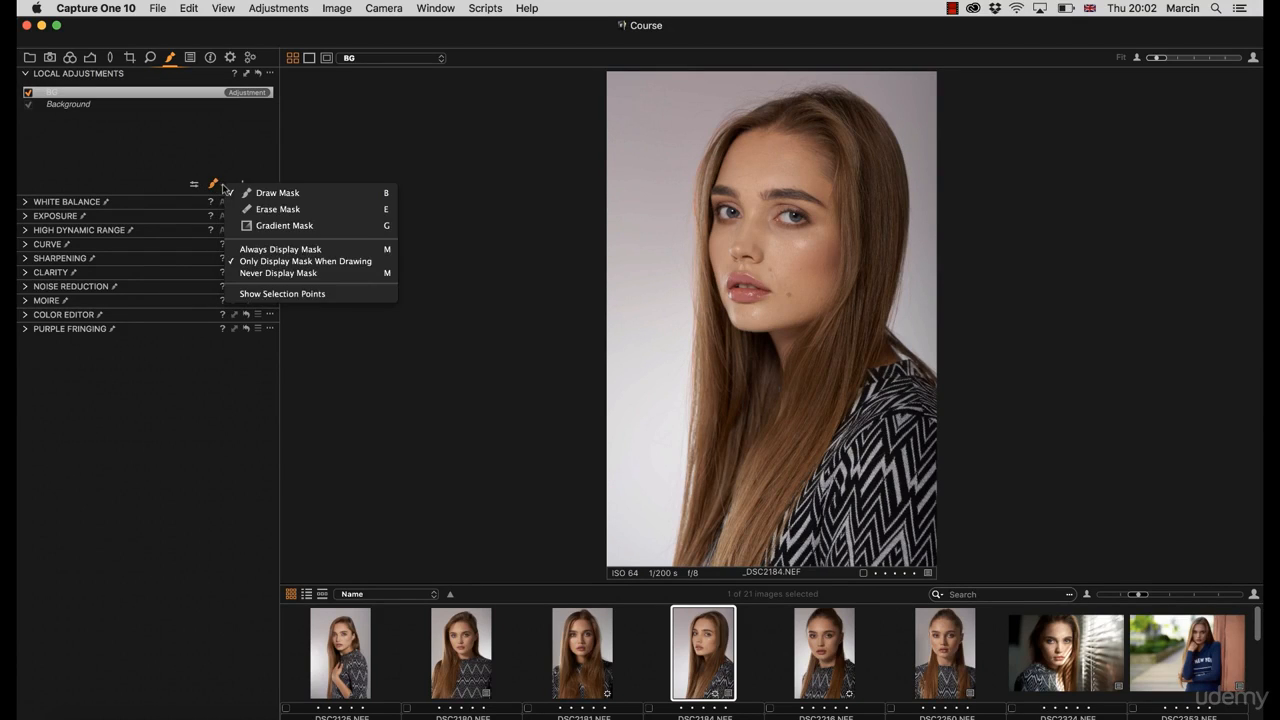
pyautogui.click(260, 211)
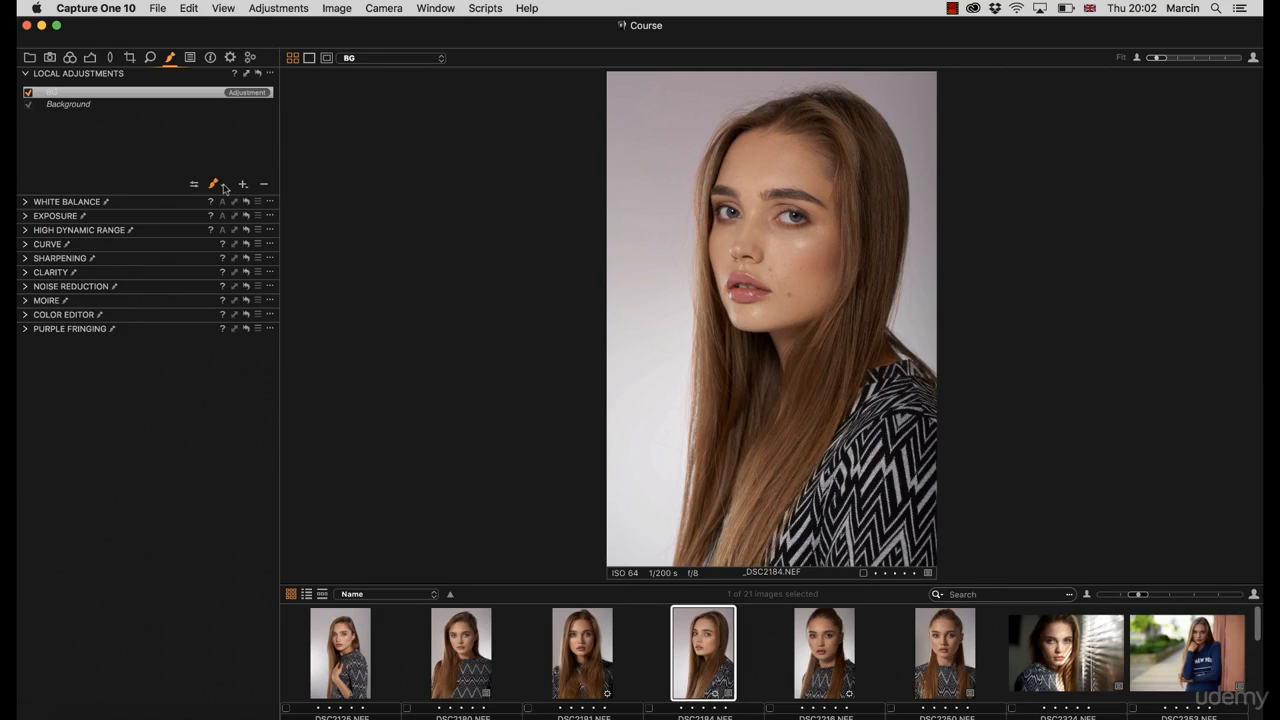
pyautogui.click(219, 188)
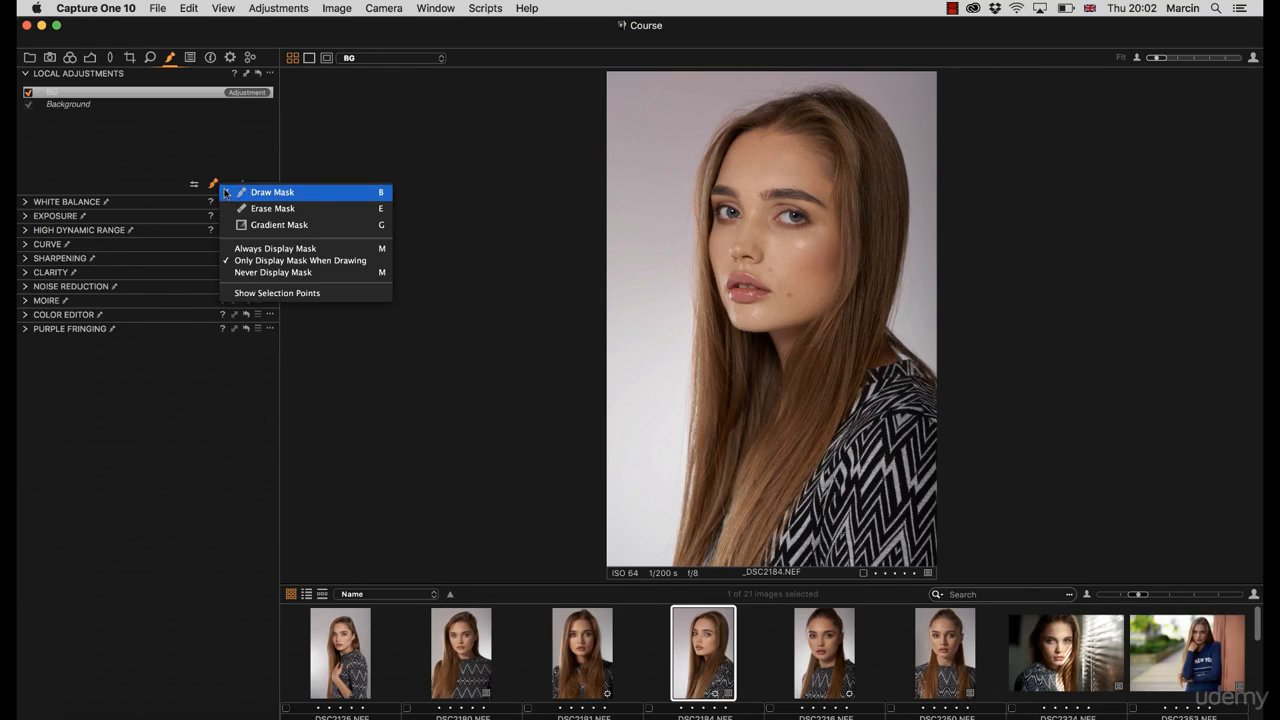
pyautogui.click(252, 211)
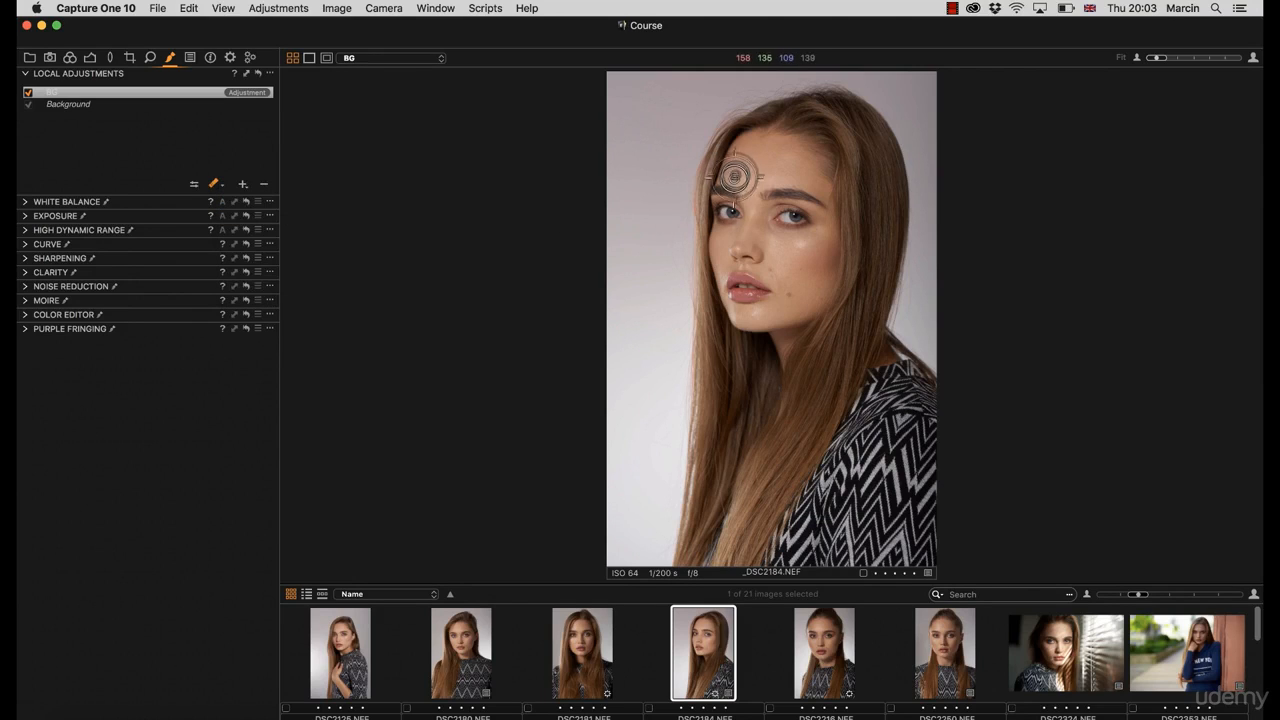
pyautogui.moveTo(737, 174)
pyautogui.mouseDown()
pyautogui.moveTo(720, 190)
pyautogui.moveTo(717, 175)
pyautogui.moveTo(713, 190)
pyautogui.moveTo(714, 167)
pyautogui.moveTo(710, 214)
pyautogui.moveTo(736, 155)
pyautogui.mouseUp()
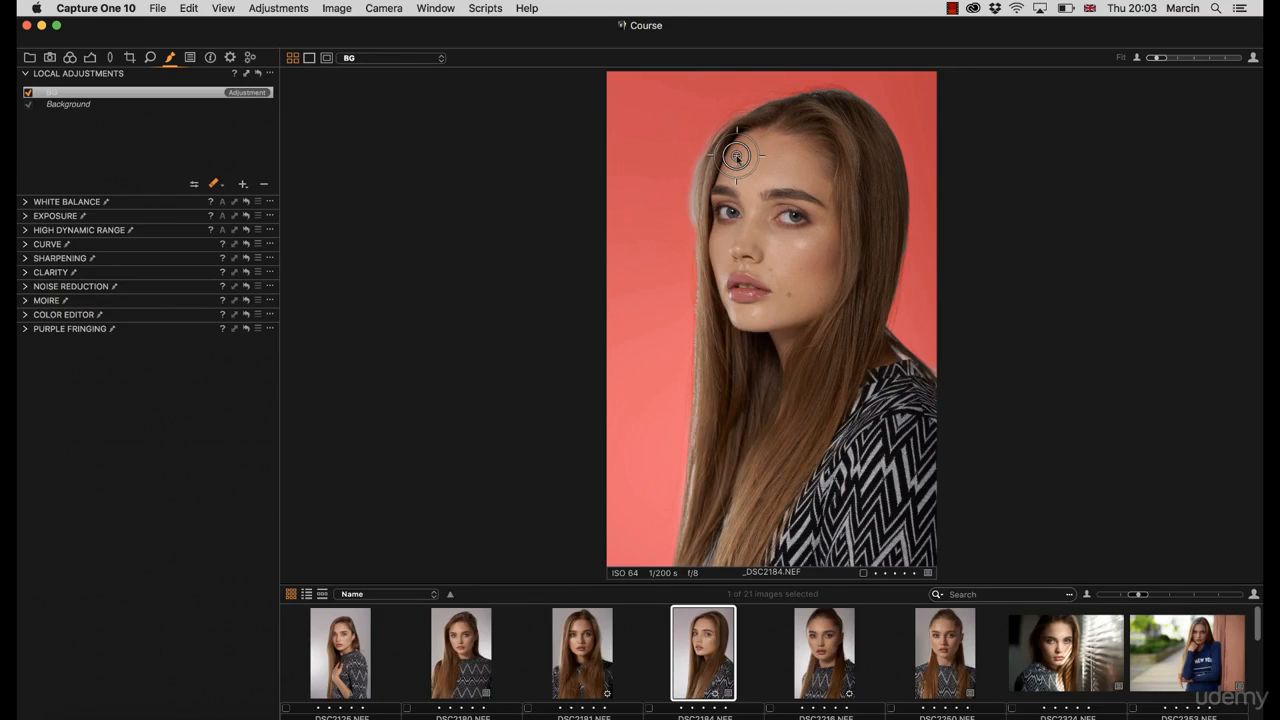
pyautogui.press('m')
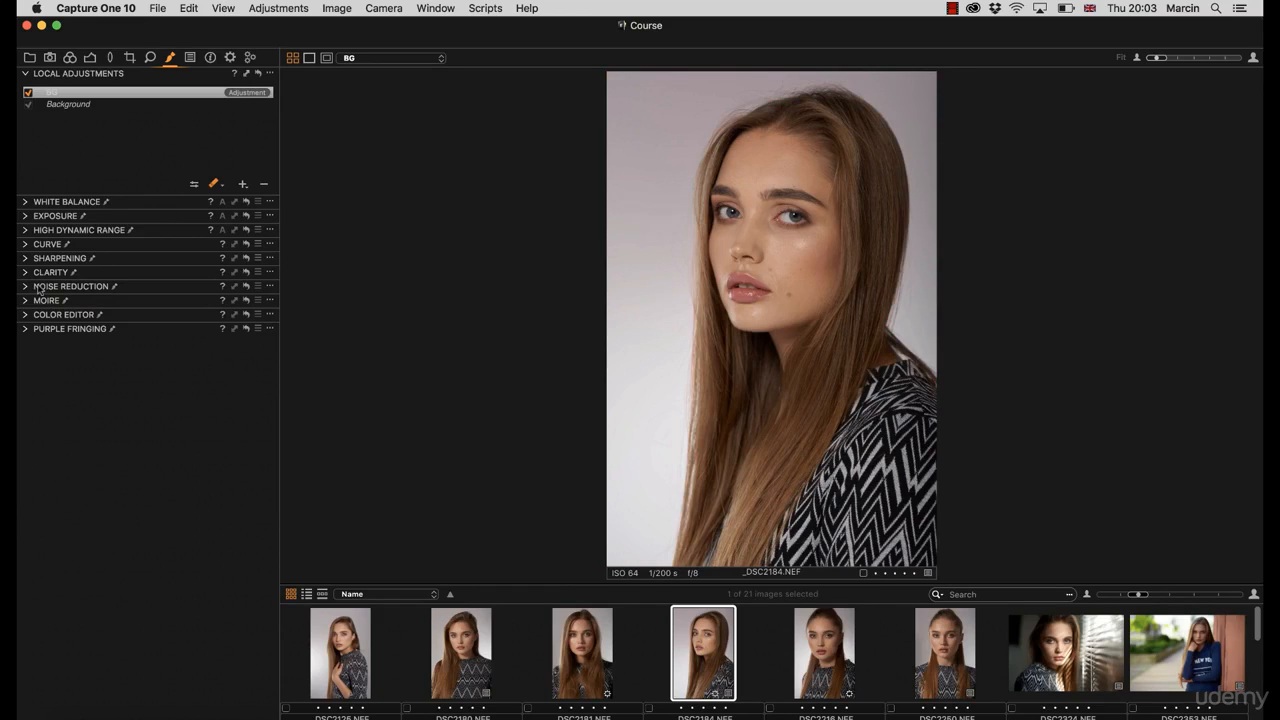
# Compare the BG layer with its backdrop color correction switched off and back on.
pyautogui.click(26, 315)
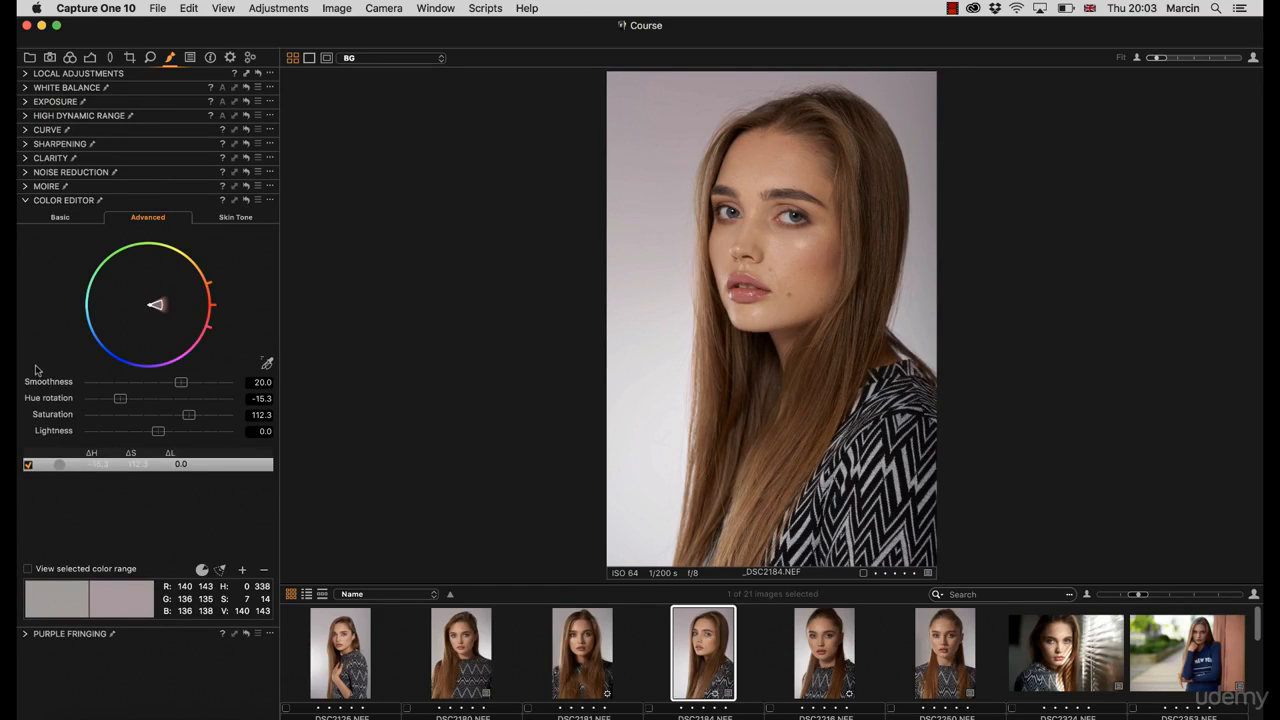
pyautogui.click(29, 465)
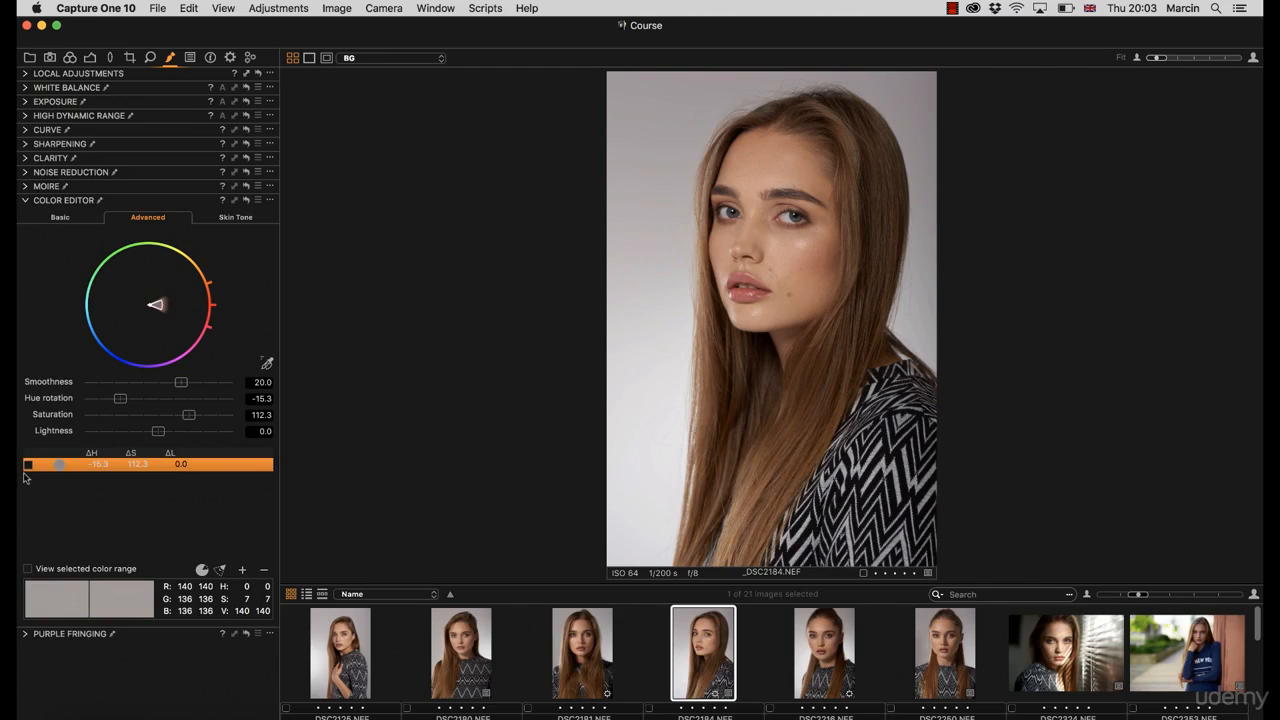
pyautogui.click(28, 465)
# Sample the backdrop near the model's hair as a second correction with hue rotation -30 and saturation 73.5.
pyautogui.click(268, 363)
pyautogui.click(714, 90)
pyautogui.moveTo(155, 398); pyautogui.dragTo(171, 418)
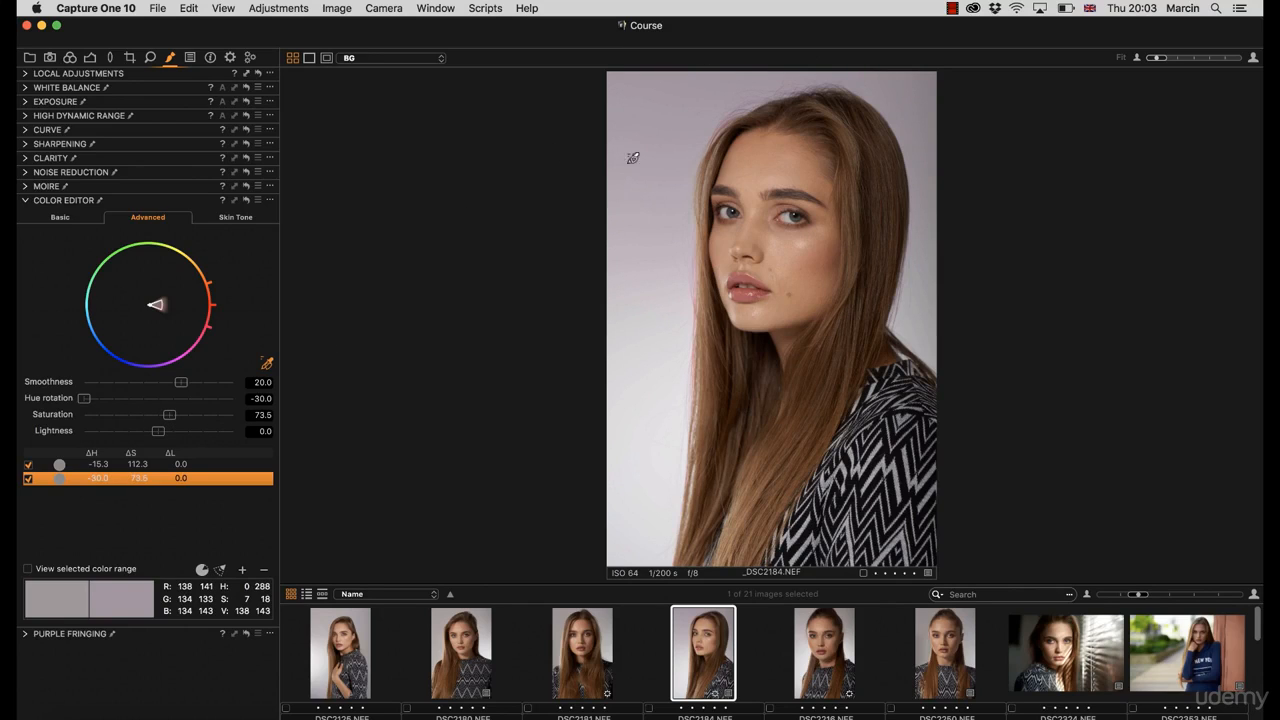
# Sample a third backdrop correction near the hair, shift its hue and saturation, and disable the two extra corrections.
pyautogui.click(713, 96)
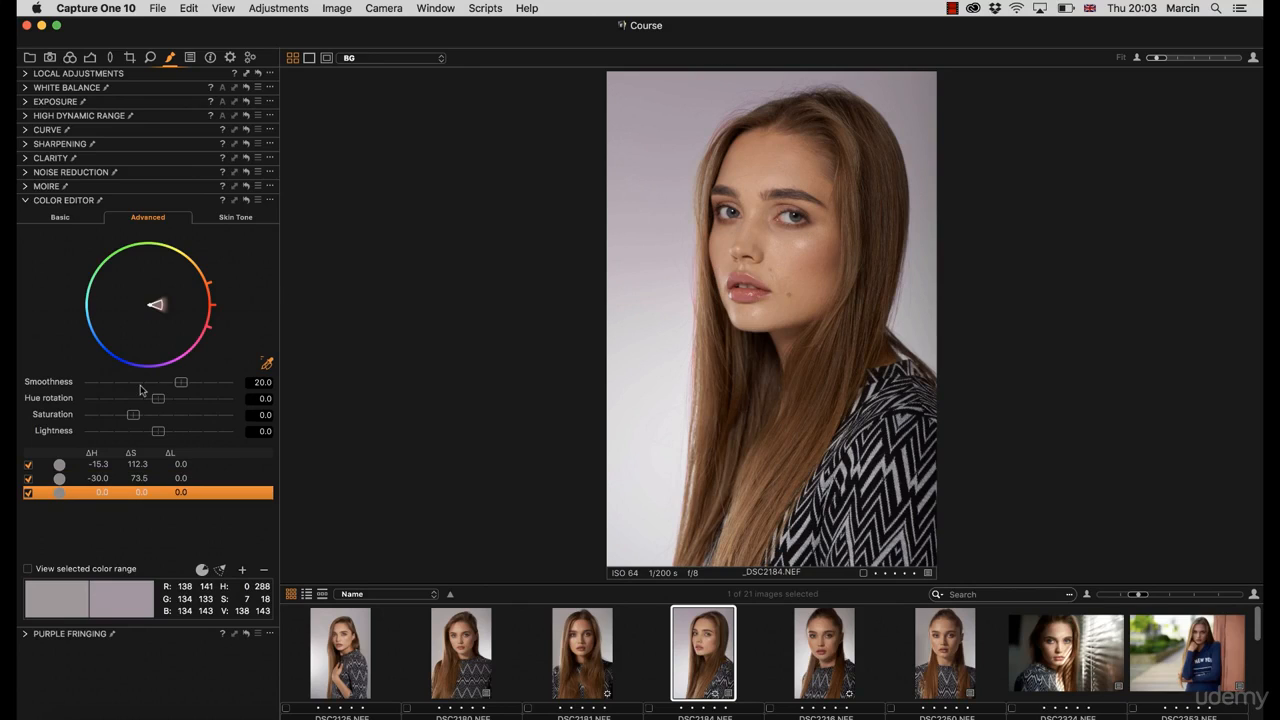
pyautogui.moveTo(155, 398)
pyautogui.mouseDown()
pyautogui.moveTo(84, 399)
pyautogui.moveTo(170, 415)
pyautogui.mouseUp()
pyautogui.click(28, 493)
pyautogui.click(28, 478)
# Make the Background layer active and return to its Color Editor settings.
pyautogui.click(30, 74)
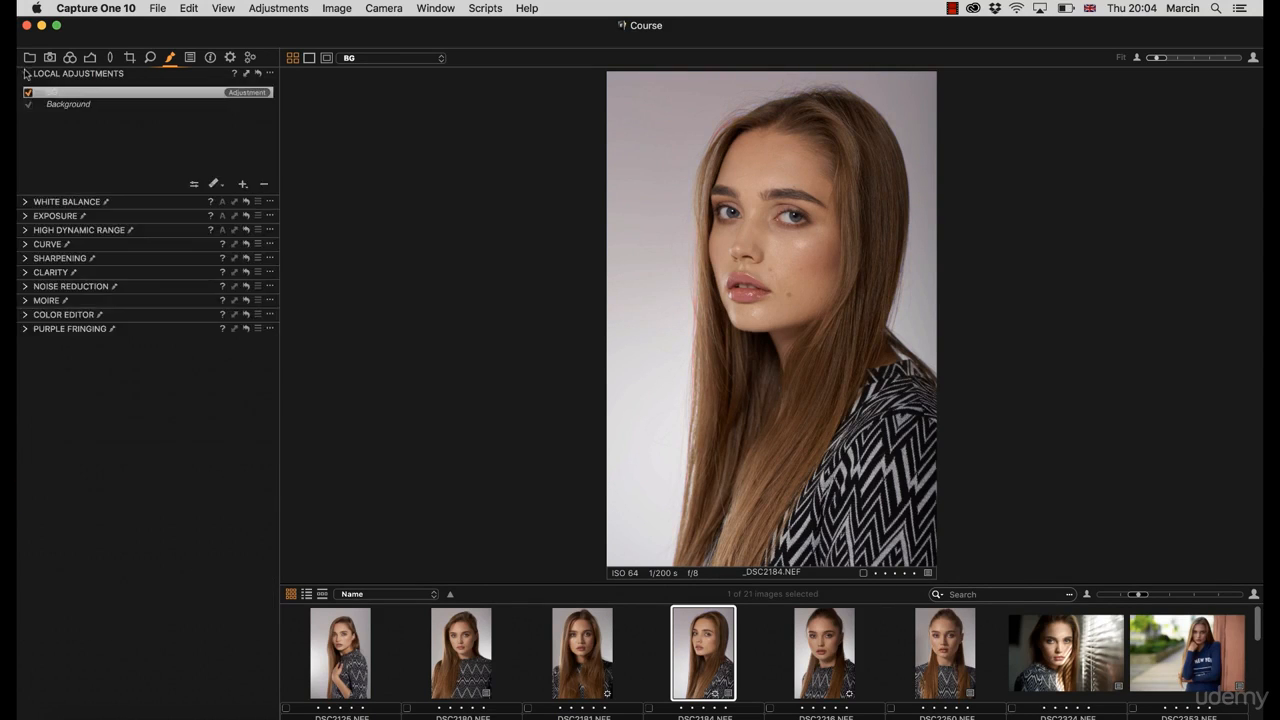
pyautogui.click(30, 74)
pyautogui.click(30, 74)
pyautogui.click(68, 104)
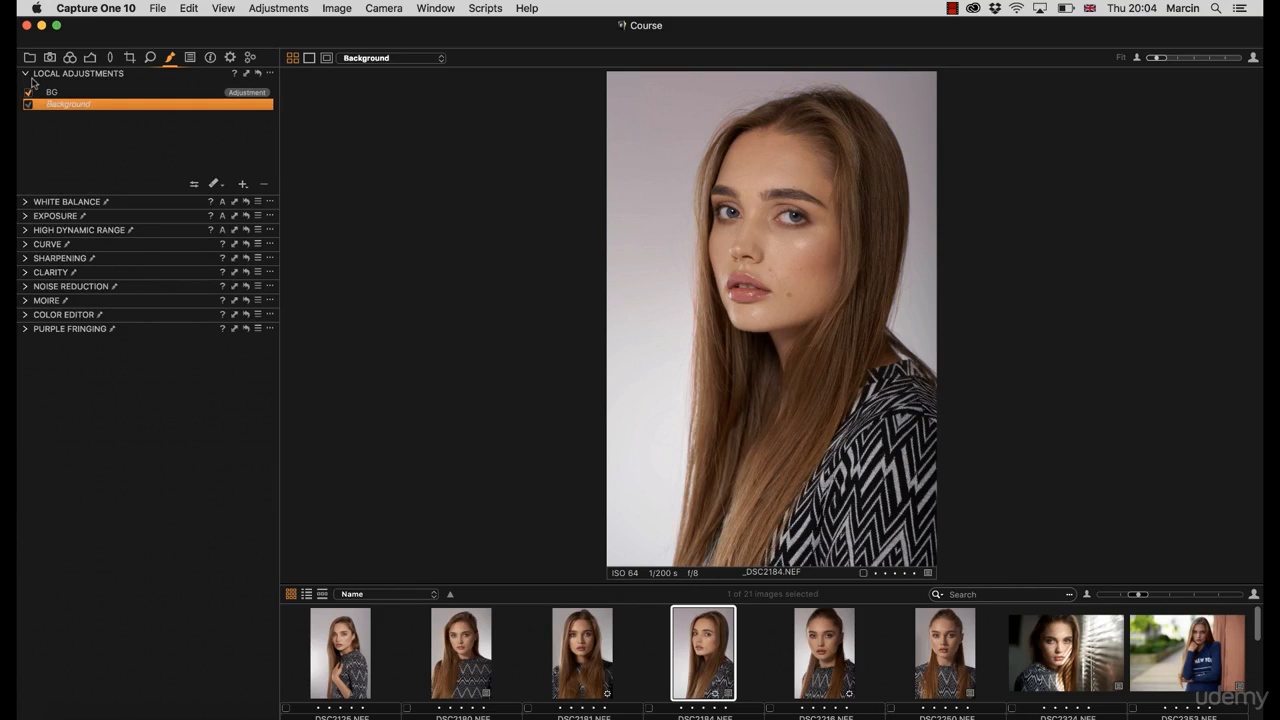
pyautogui.click(30, 74)
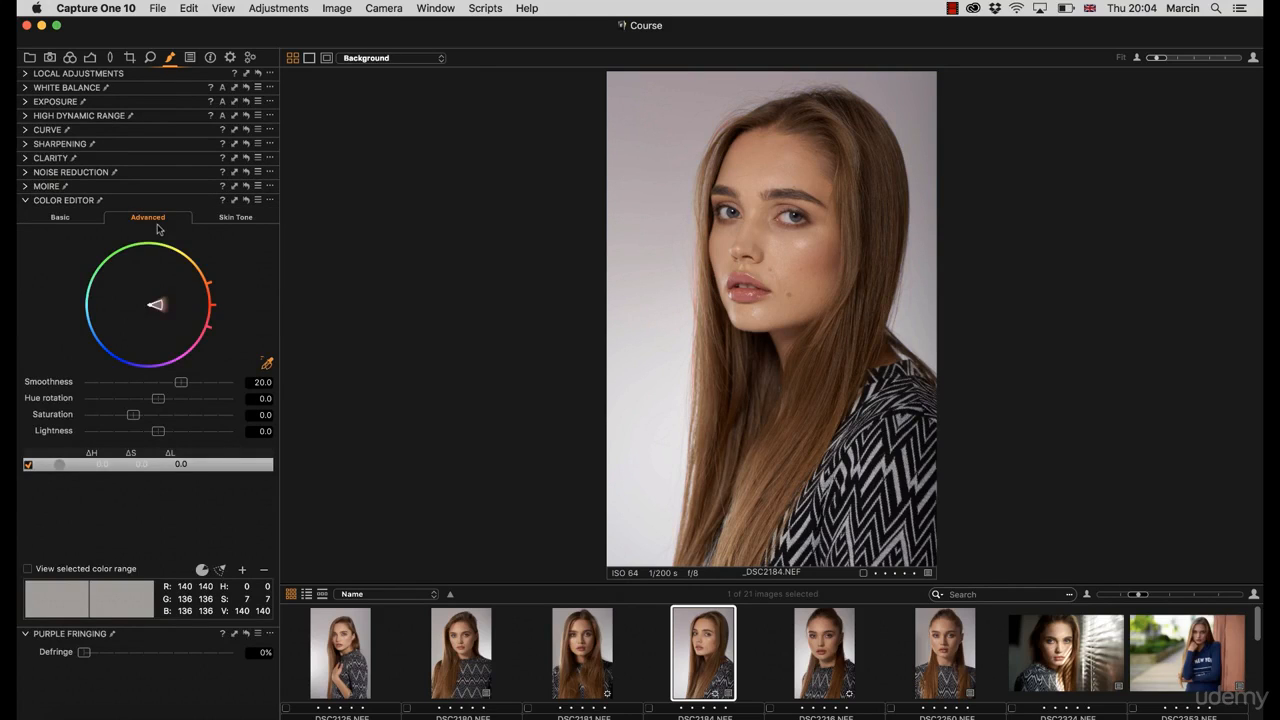
# Sample the skin on the model's cheek for a Skin Tone correction on the Background layer.
pyautogui.click(232, 218)
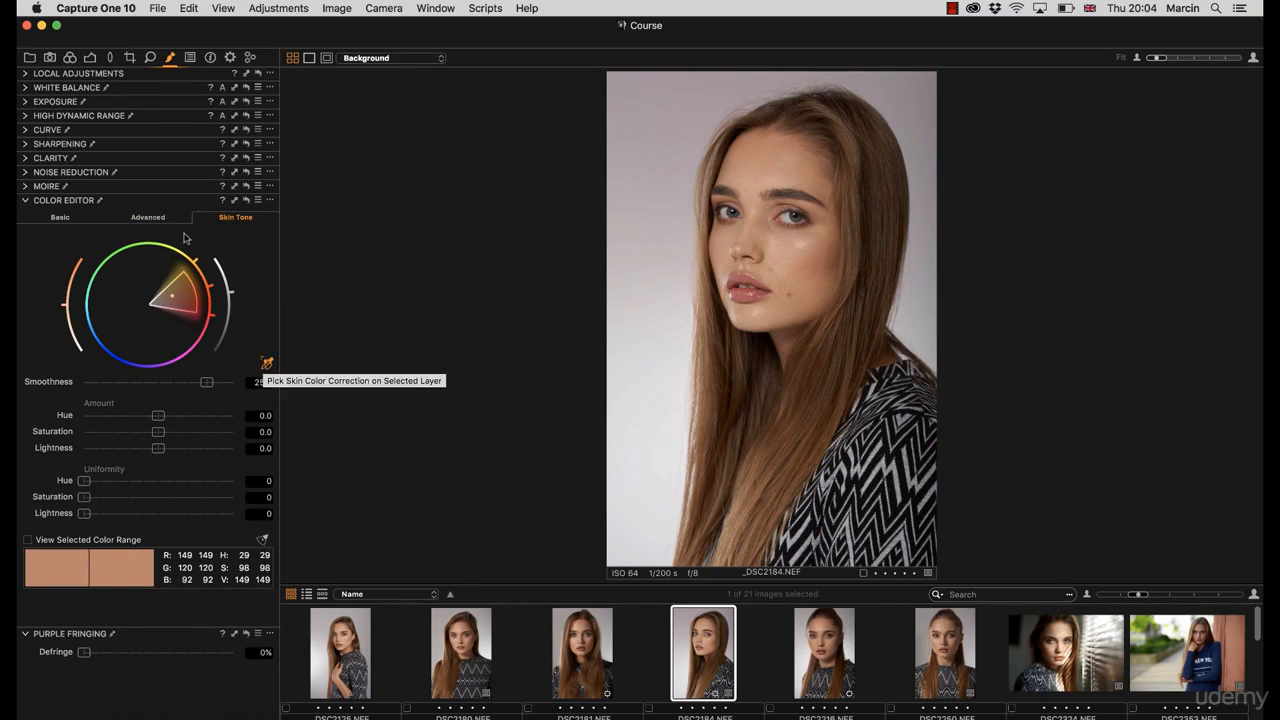
pyautogui.click(266, 365)
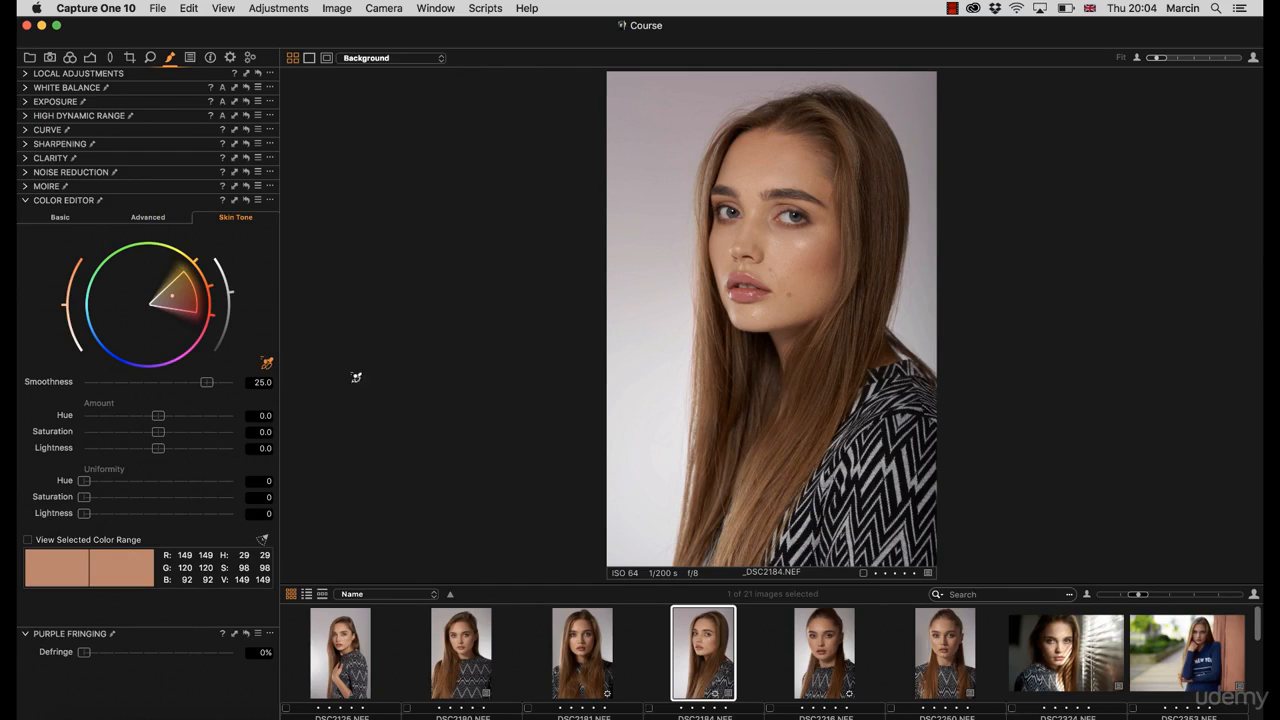
pyautogui.click(791, 264)
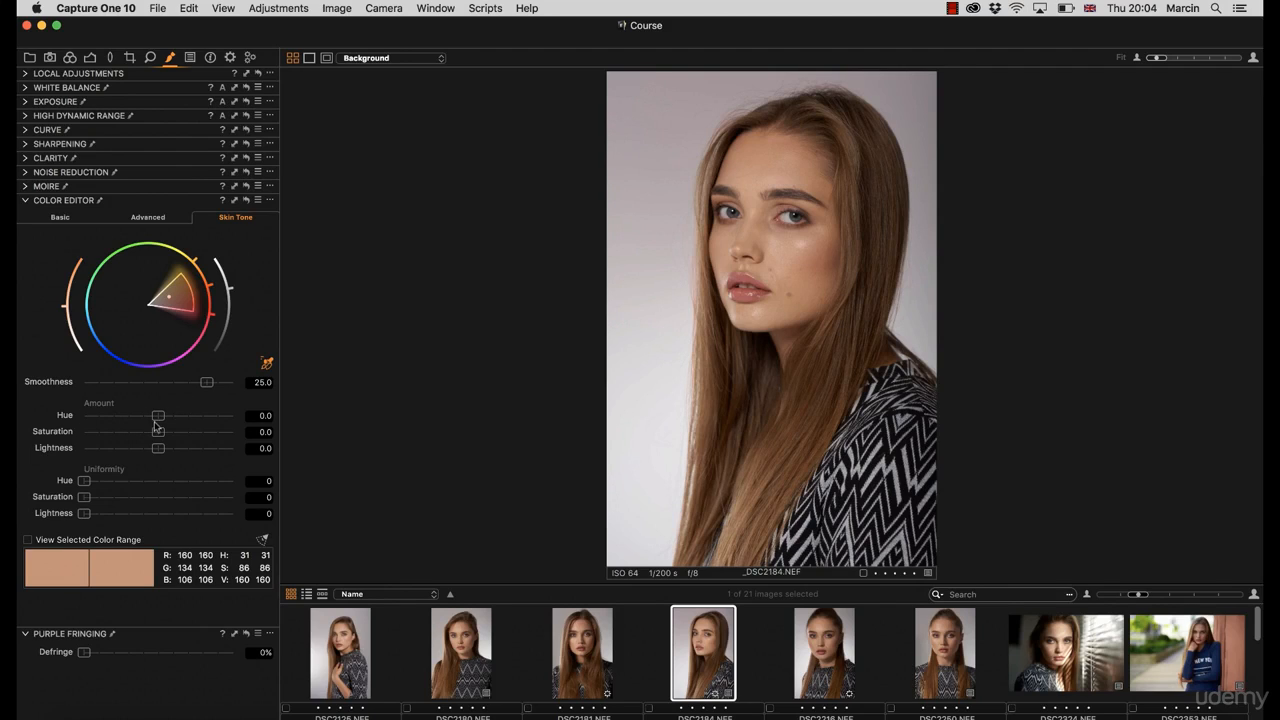
# Try shifting the skin tone's Hue amount to -5.0 and check the Advanced correction.
pyautogui.moveTo(158, 416); pyautogui.dragTo(65, 420)
pyautogui.moveTo(178, 418); pyautogui.dragTo(68, 405)
pyautogui.click(153, 219)
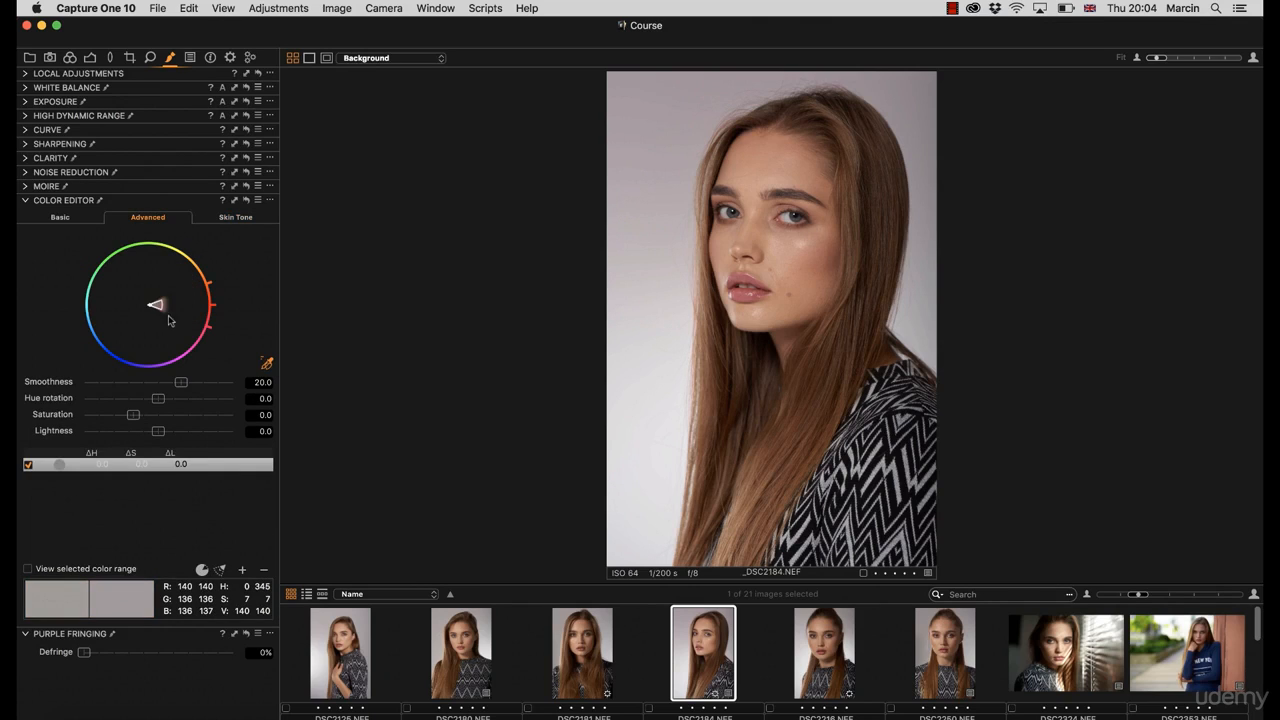
pyautogui.click(215, 221)
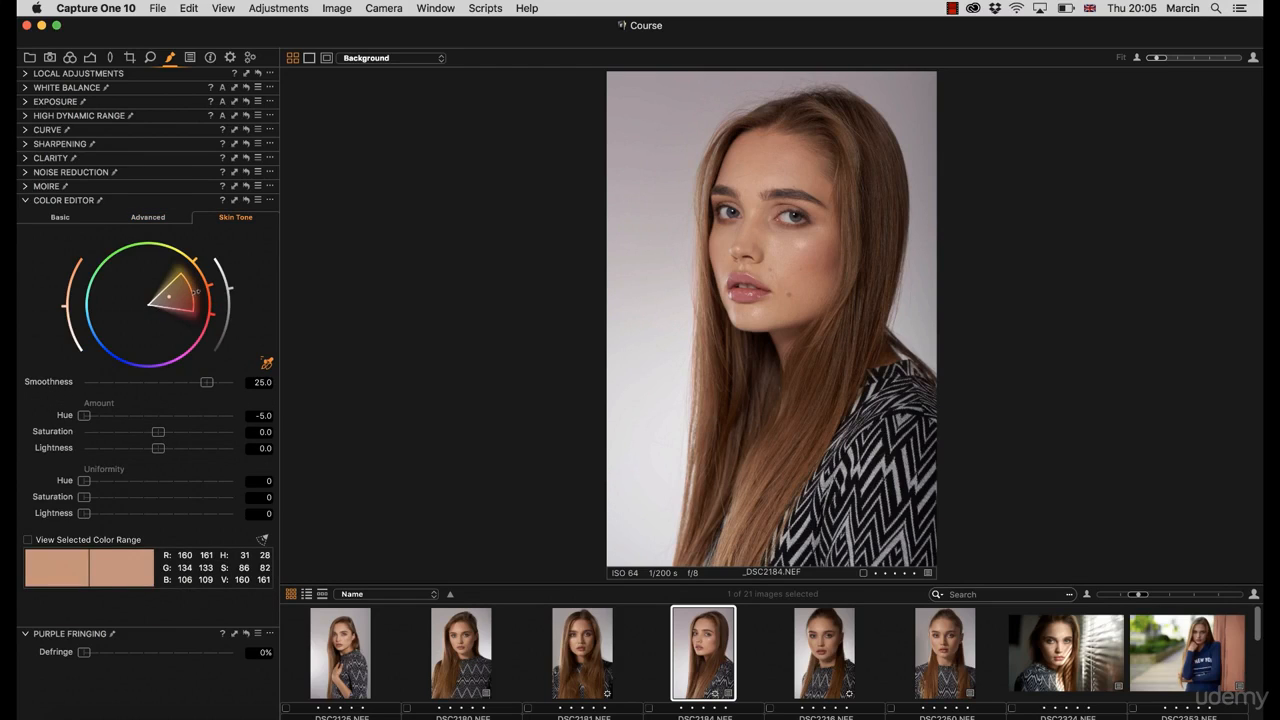
# Set the skin tone's Hue amount to -0.7, test the Saturation amount at both extremes and settle on 4.7.
pyautogui.moveTo(84, 416)
pyautogui.mouseDown()
pyautogui.moveTo(146, 425)
pyautogui.moveTo(127, 433)
pyautogui.moveTo(72, 414)
pyautogui.mouseUp()
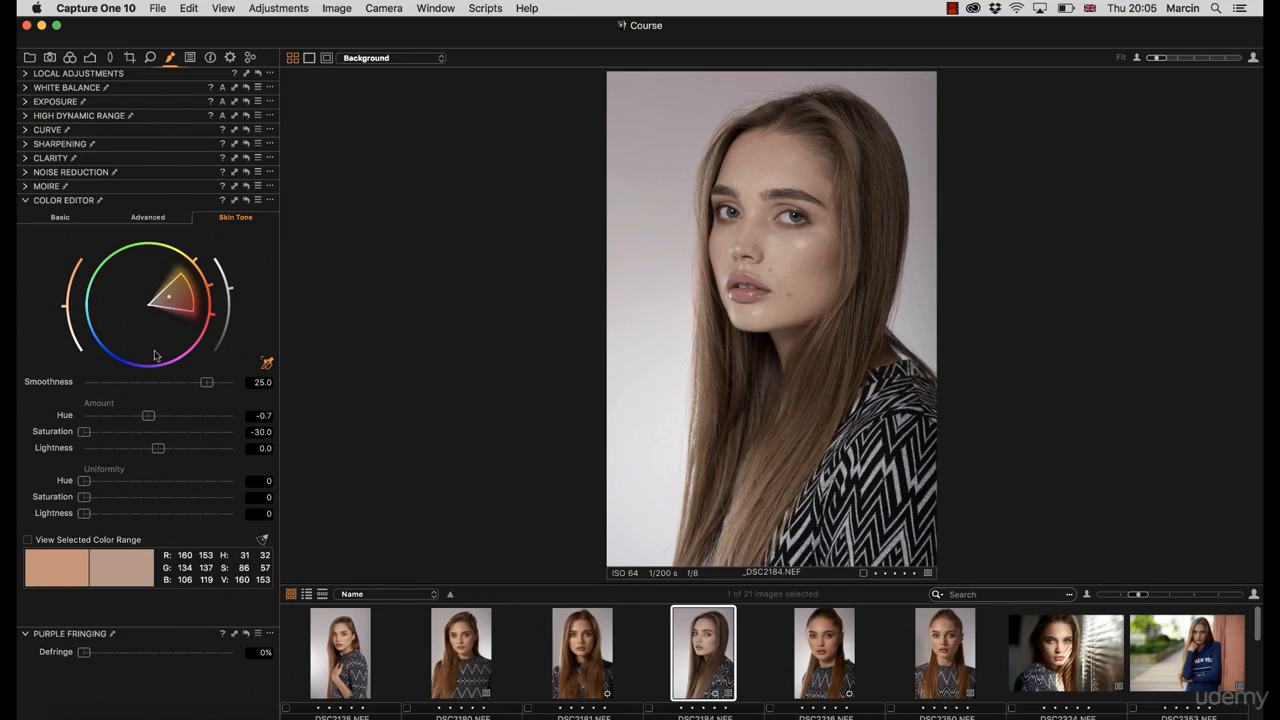
pyautogui.moveTo(90, 432); pyautogui.dragTo(255, 460)
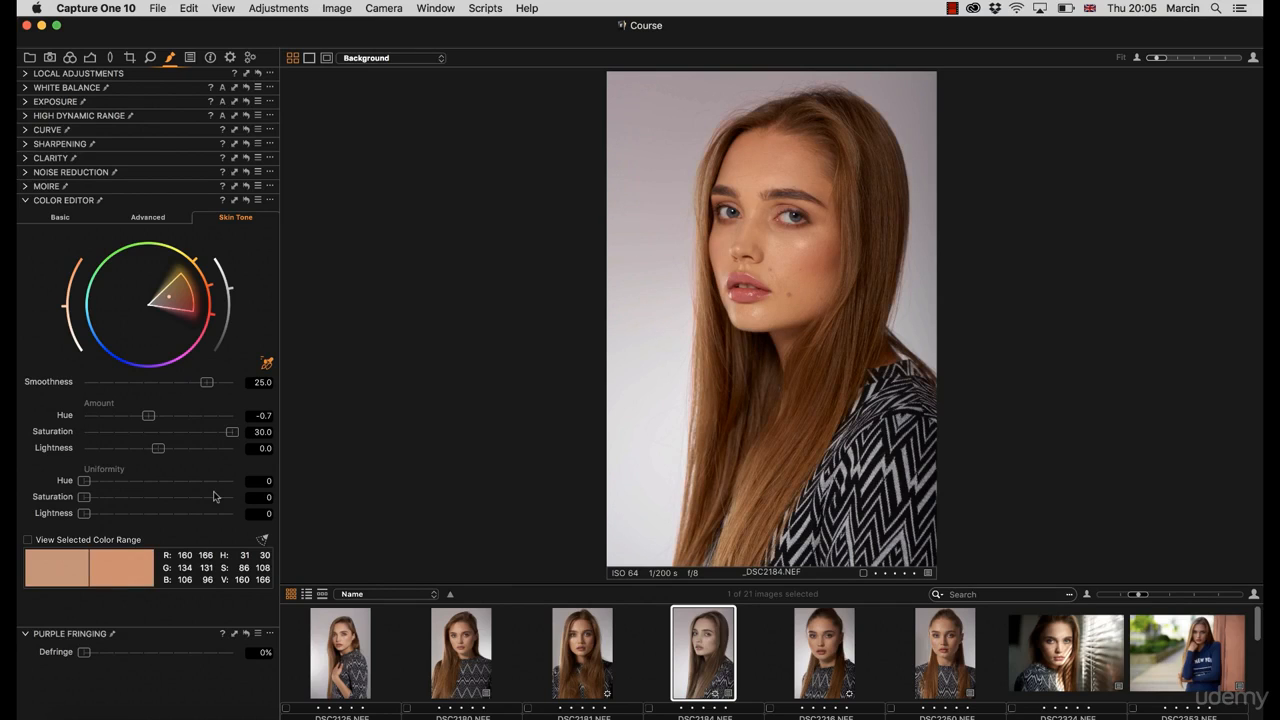
pyautogui.moveTo(172, 433); pyautogui.dragTo(170, 432)
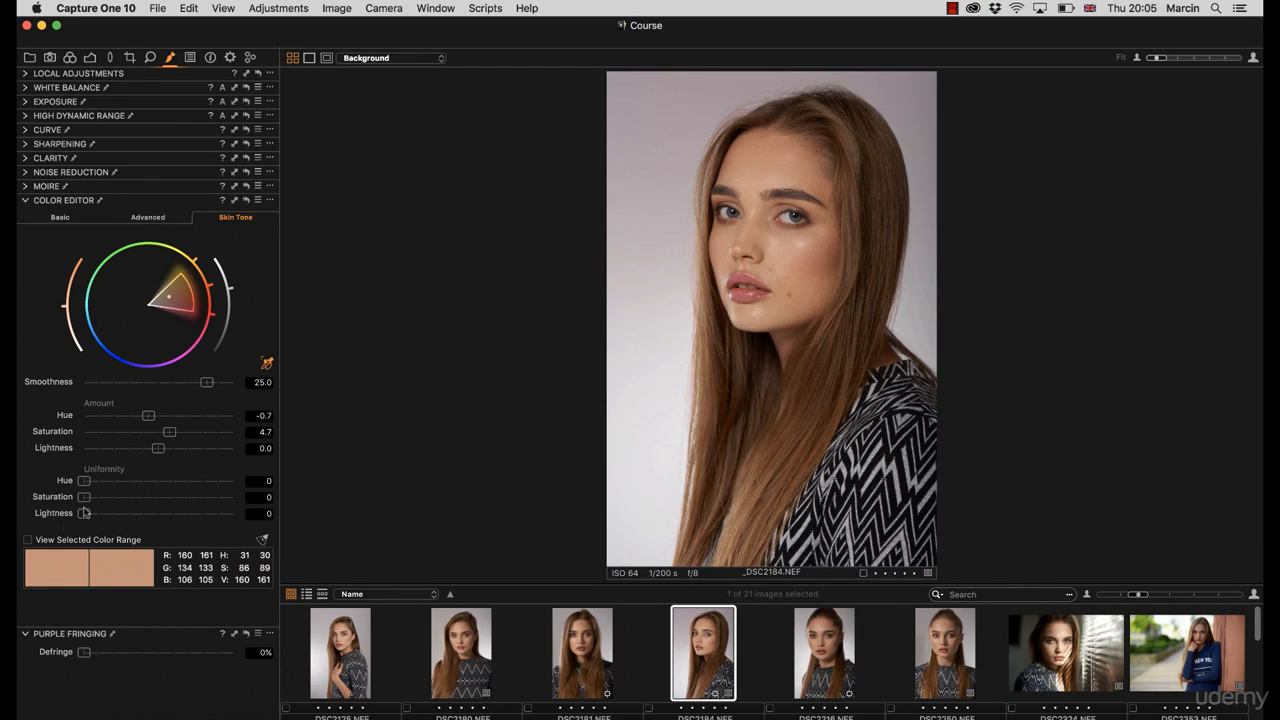
# Test the skin tone's Saturation uniformity at its maximum, return it to the minimum and go back to the Advanced editor.
pyautogui.moveTo(85, 497); pyautogui.dragTo(270, 517)
pyautogui.moveTo(232, 498); pyautogui.dragTo(62, 478)
pyautogui.moveTo(86, 497); pyautogui.dragTo(253, 503)
pyautogui.moveTo(232, 497); pyautogui.dragTo(53, 508)
pyautogui.click(158, 216)
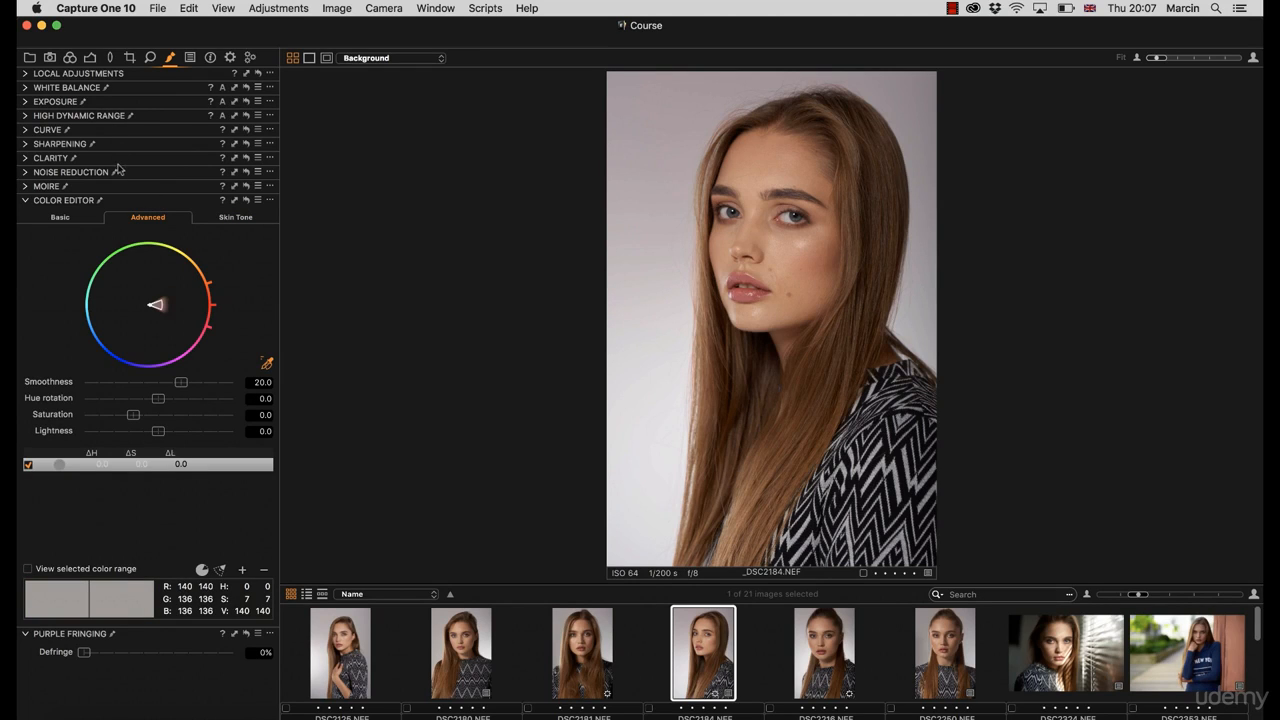